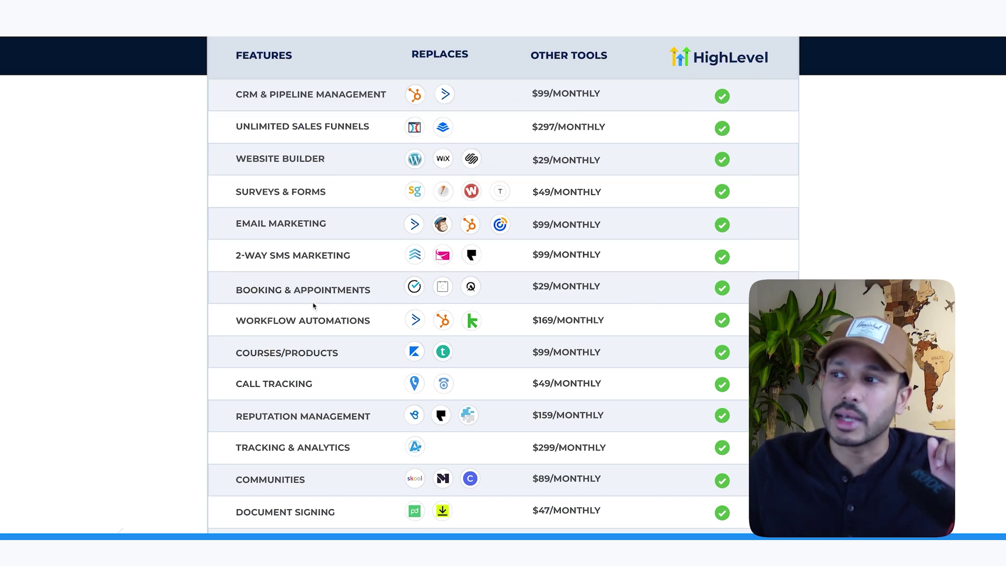
# Scroll up and down through the pricing table to review the plans
pyautogui.scroll(-2, 339, 309)
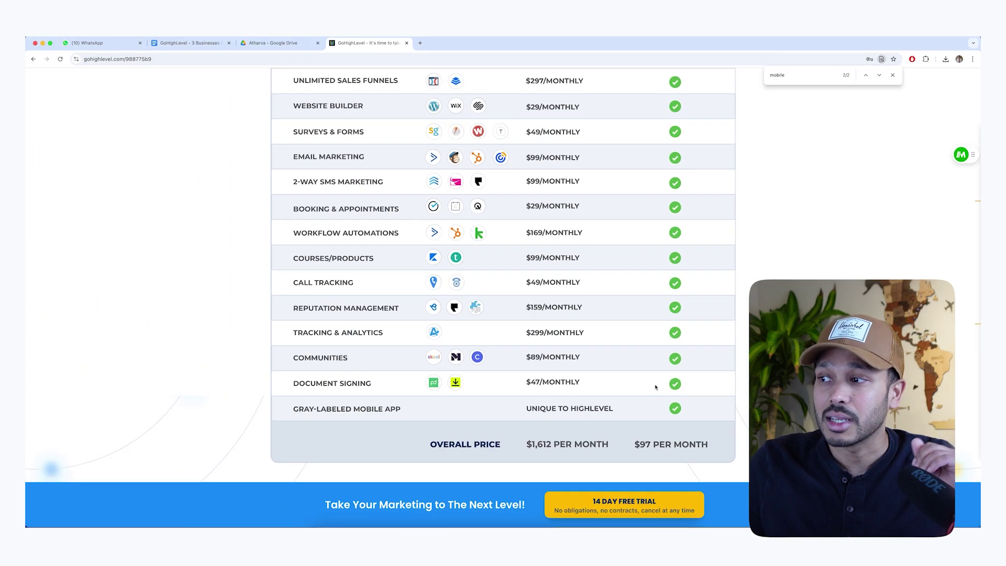
pyautogui.scroll(3, 655, 386)
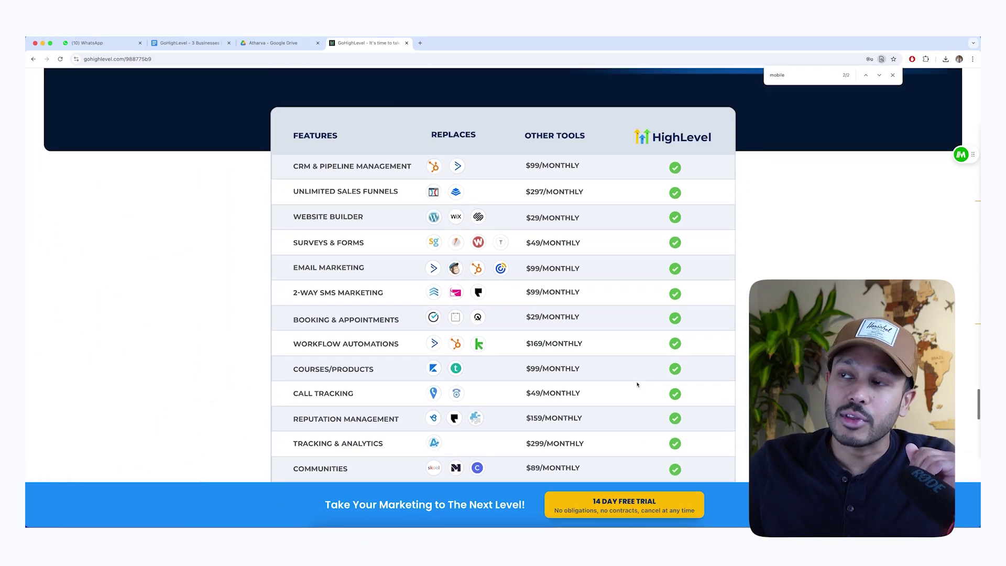
pyautogui.scroll(-4, 584, 416)
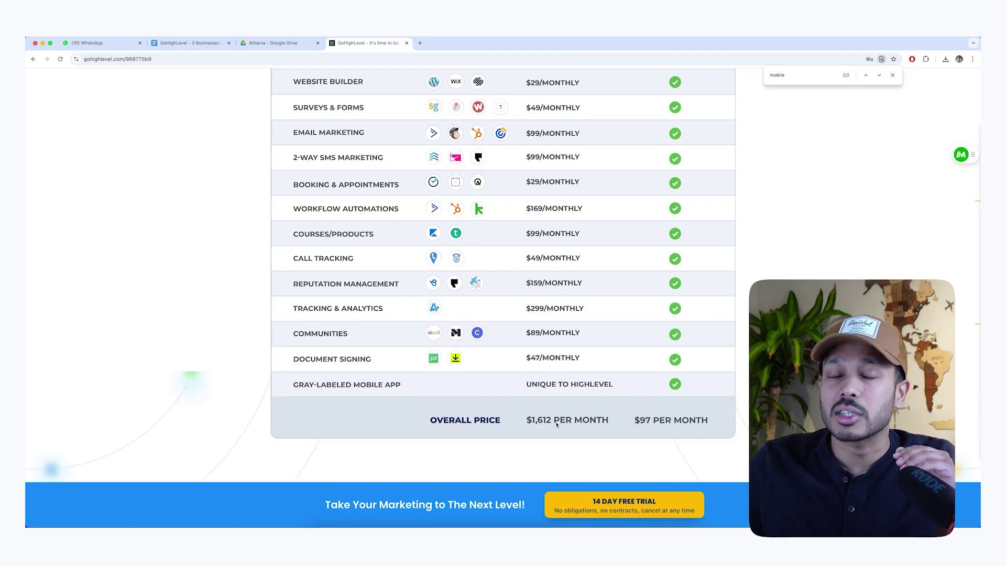
pyautogui.scroll(3, 587, 393)
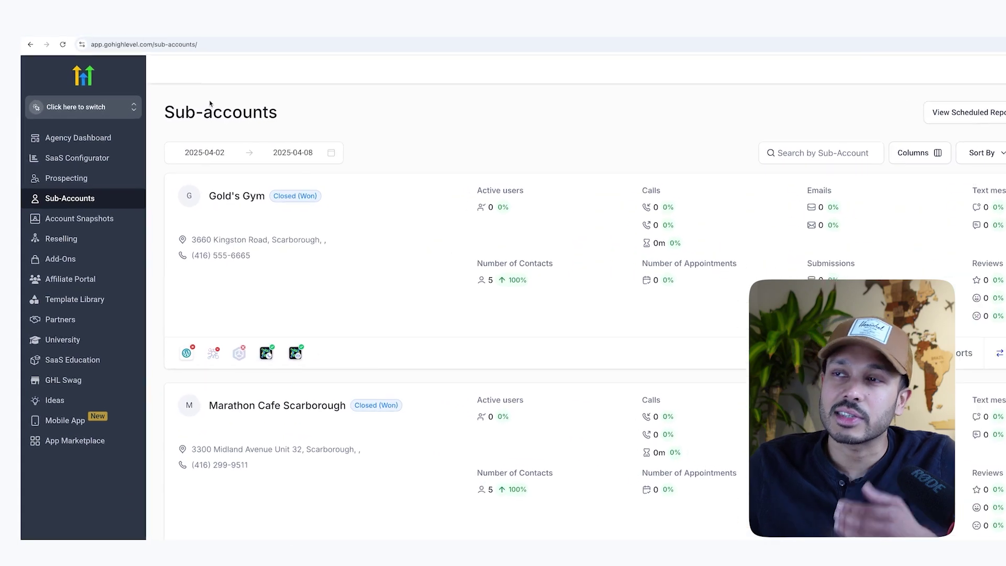
# Switch into the Solopreneur Digital sub-account from the sub-account list
pyautogui.click(101, 114)
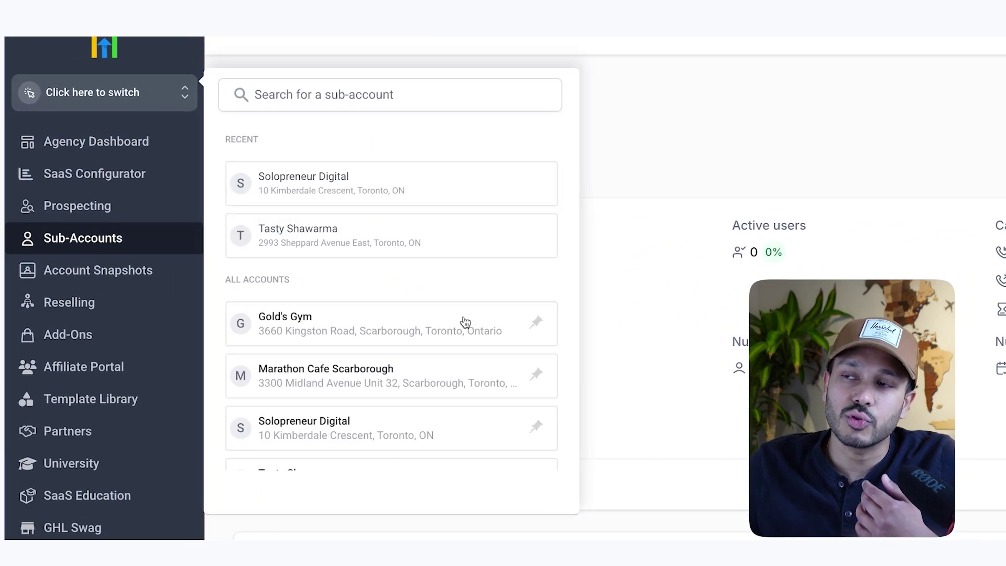
pyautogui.scroll(-1, 453, 334)
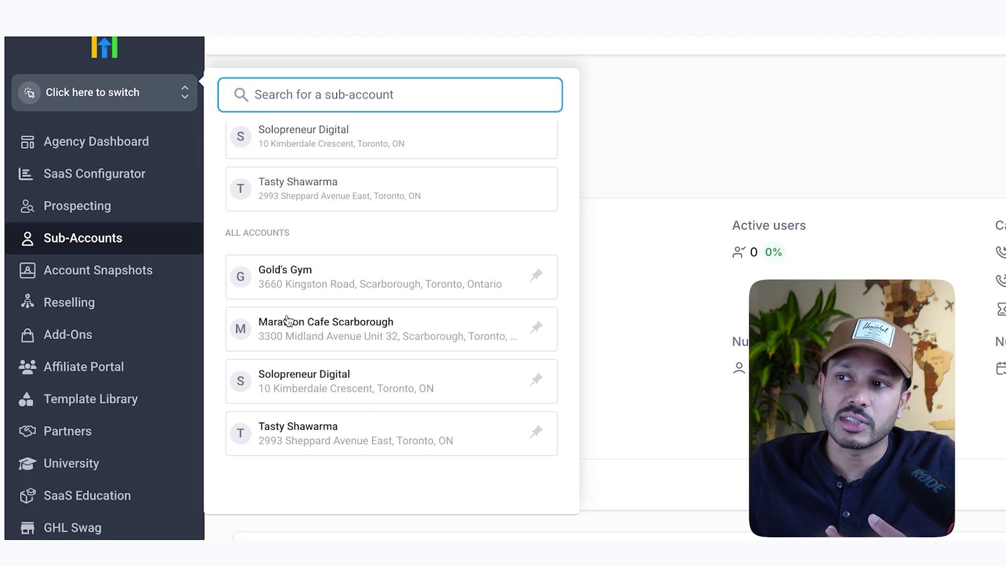
pyautogui.click(319, 388)
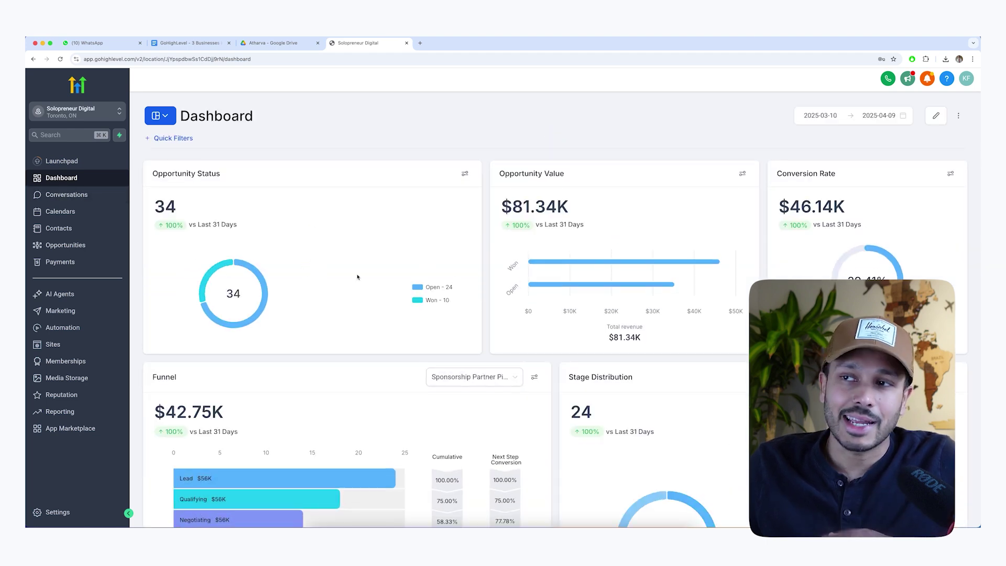
# View Contacts, then switch to the Tasty Shawarma sub-account
pyautogui.click(66, 228)
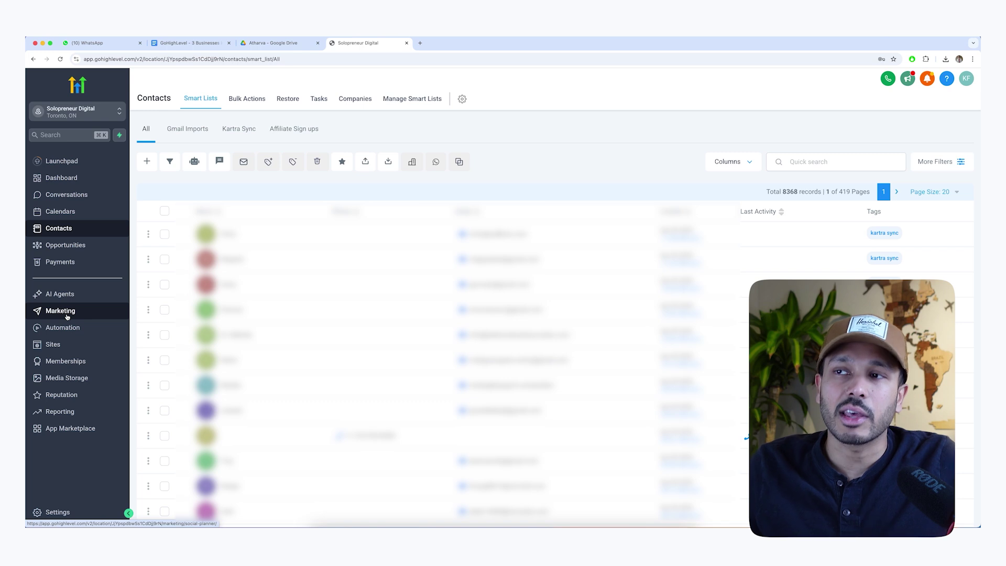
pyautogui.click(83, 110)
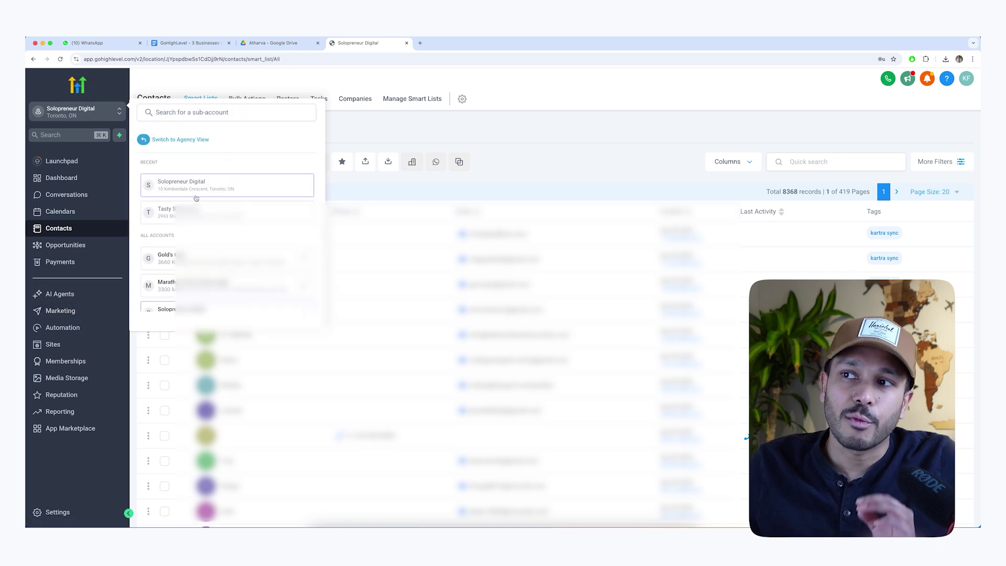
pyautogui.click(190, 210)
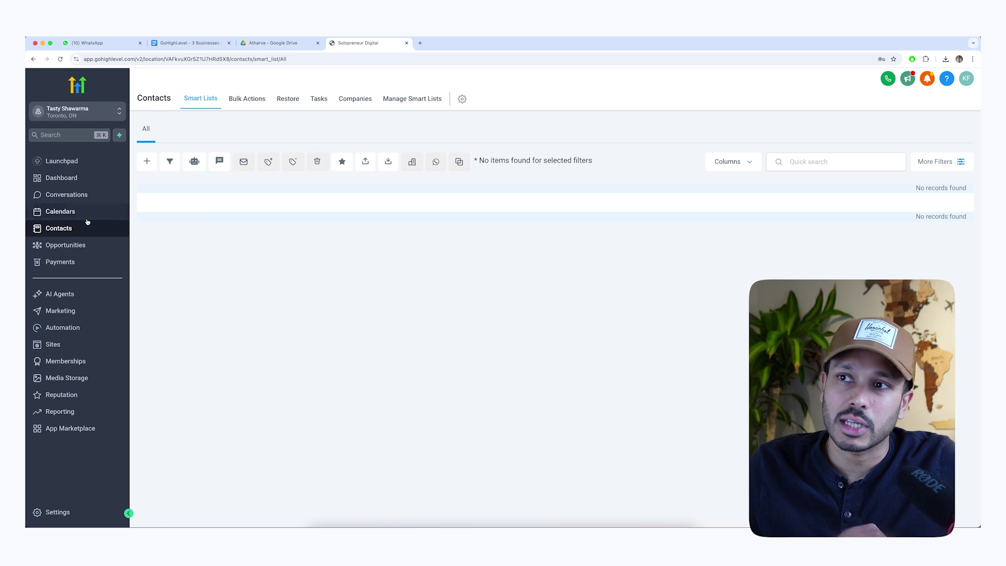
# Switch to Gold's Gym's contacts, then return to the Agency View
pyautogui.click(117, 107)
pyautogui.click(189, 232)
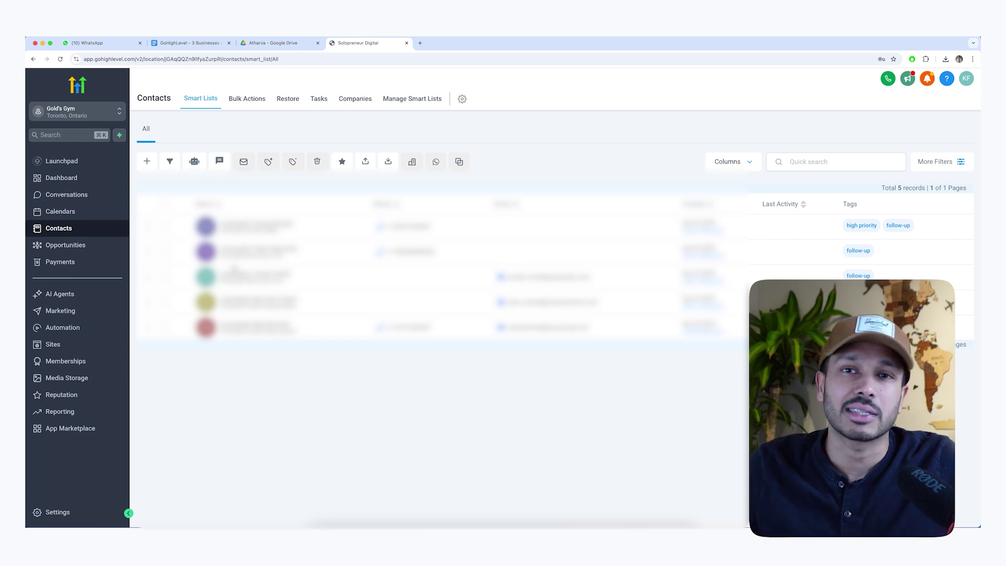
pyautogui.click(83, 112)
pyautogui.click(178, 139)
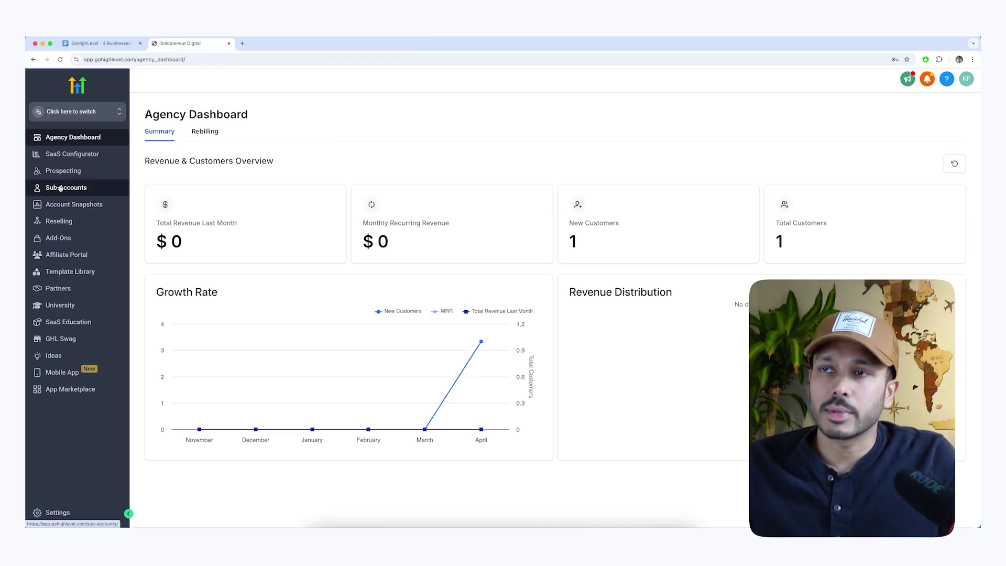
# Start a new sub-account from Sub-Accounts and scroll the snapshot list to Life Coach
pyautogui.click(60, 188)
pyautogui.click(889, 144)
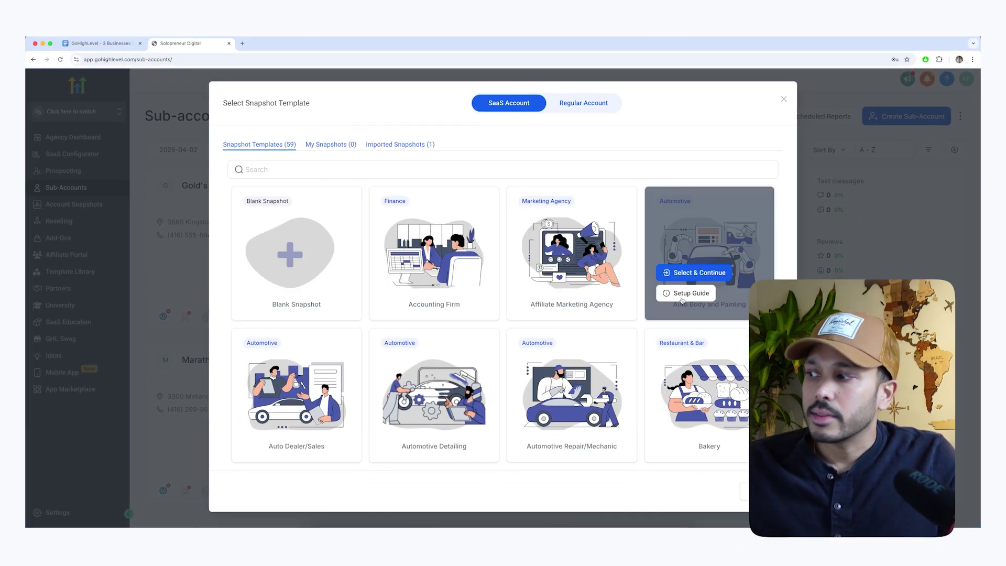
pyautogui.scroll(-2, 681, 283)
pyautogui.scroll(-15, 681, 299)
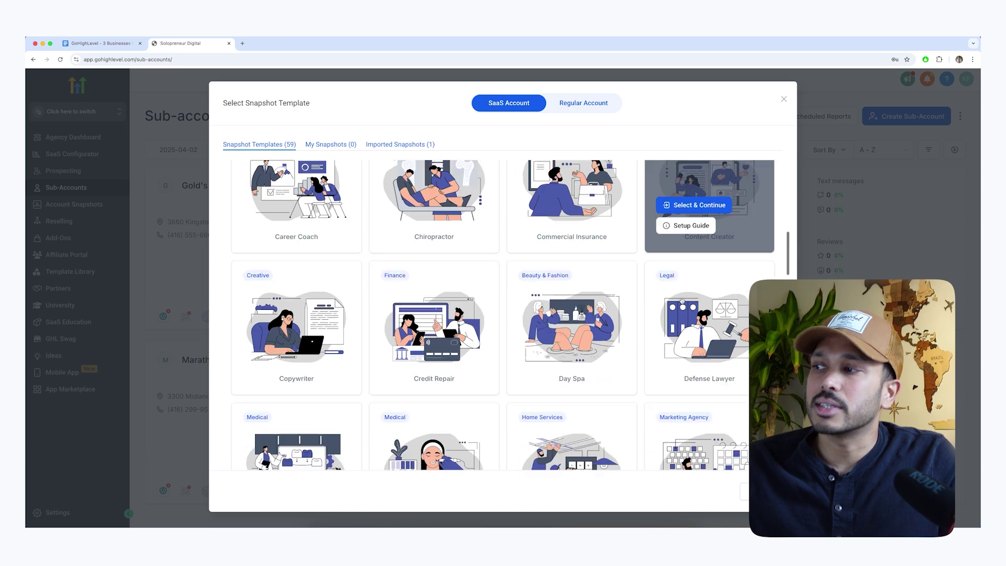
pyautogui.scroll(-15, 681, 299)
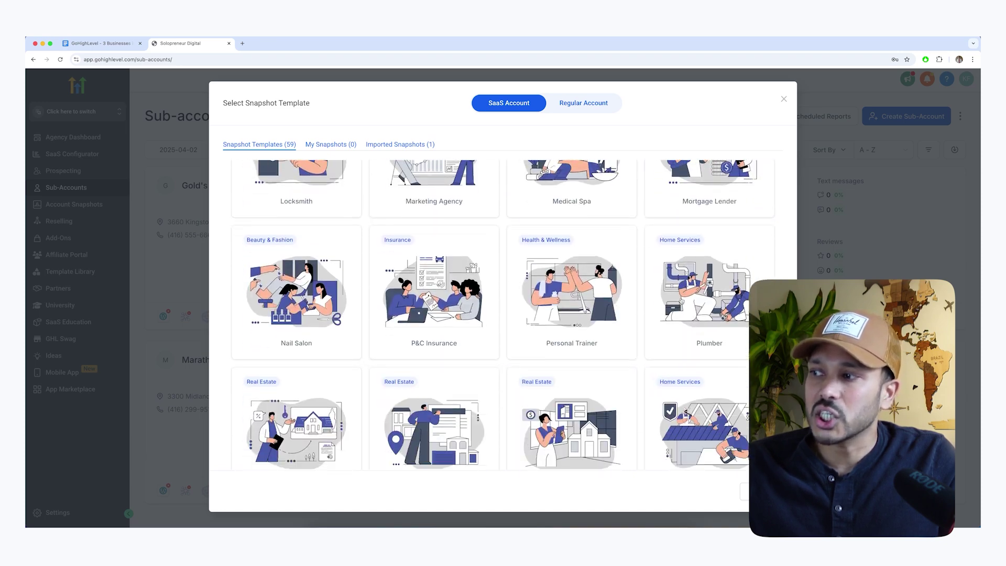
pyautogui.scroll(-1, 682, 300)
pyautogui.scroll(5, 681, 300)
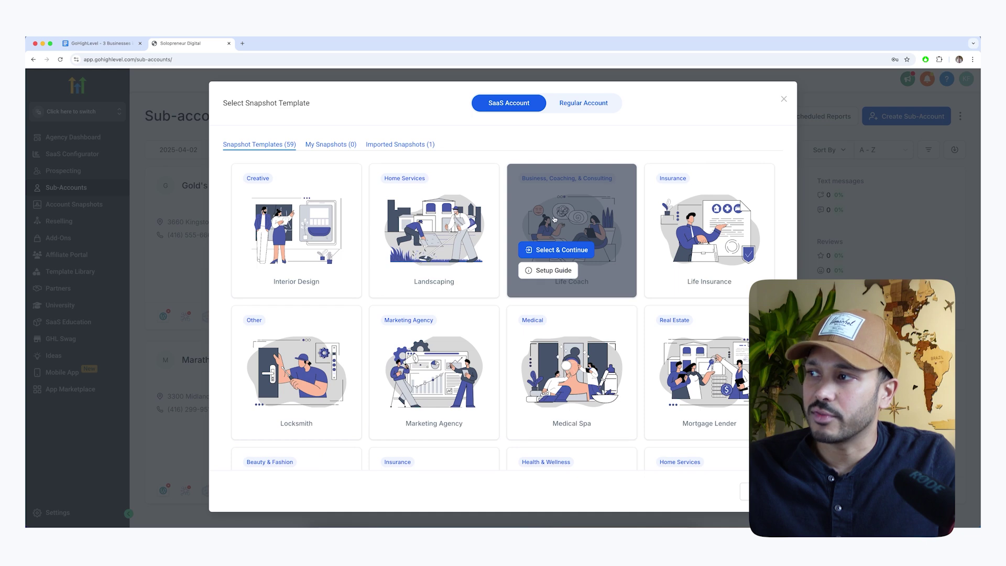
# Read through the Life Coach snapshot's included templates and setup guide
pyautogui.click(545, 271)
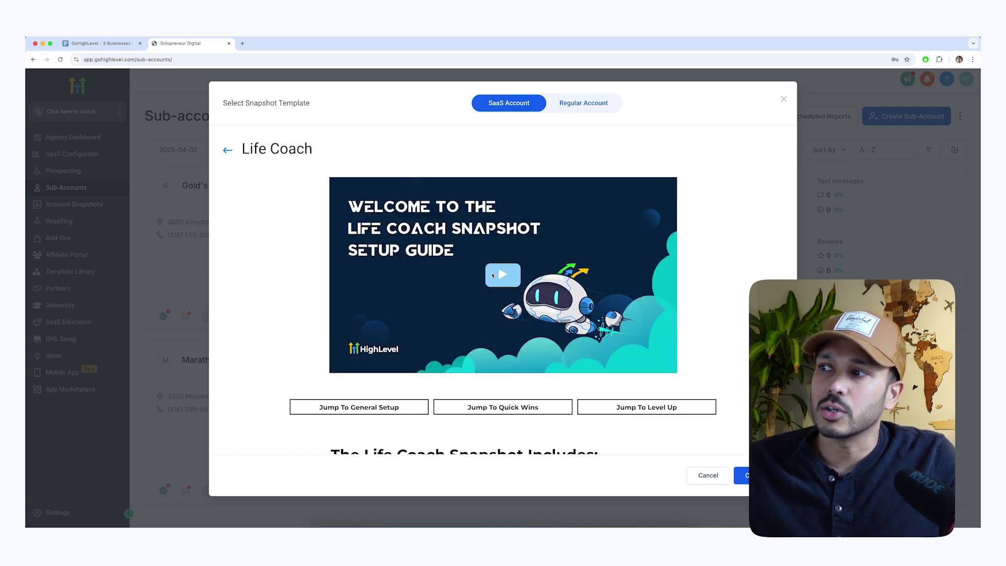
pyautogui.scroll(-5, 396, 297)
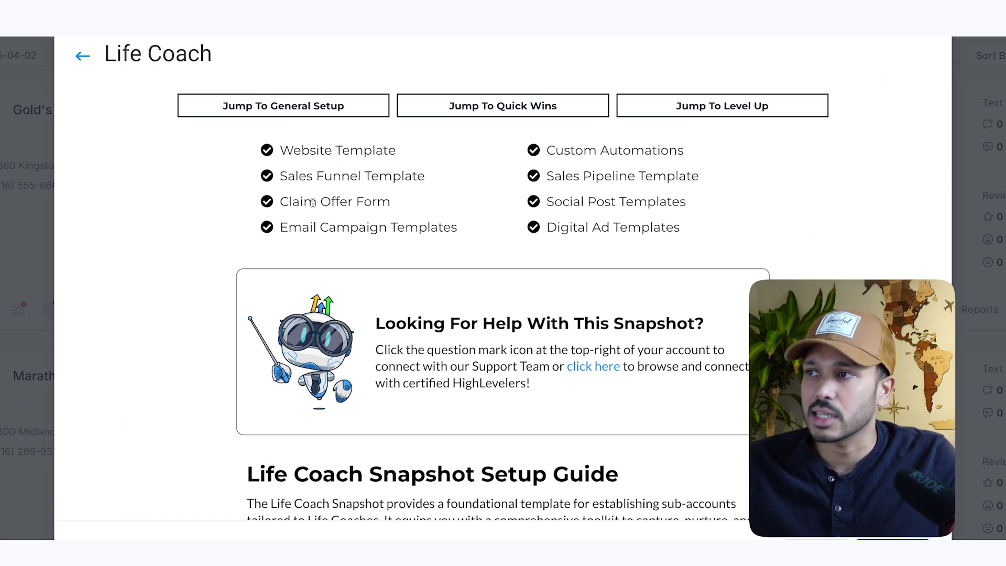
pyautogui.scroll(-10, 666, 236)
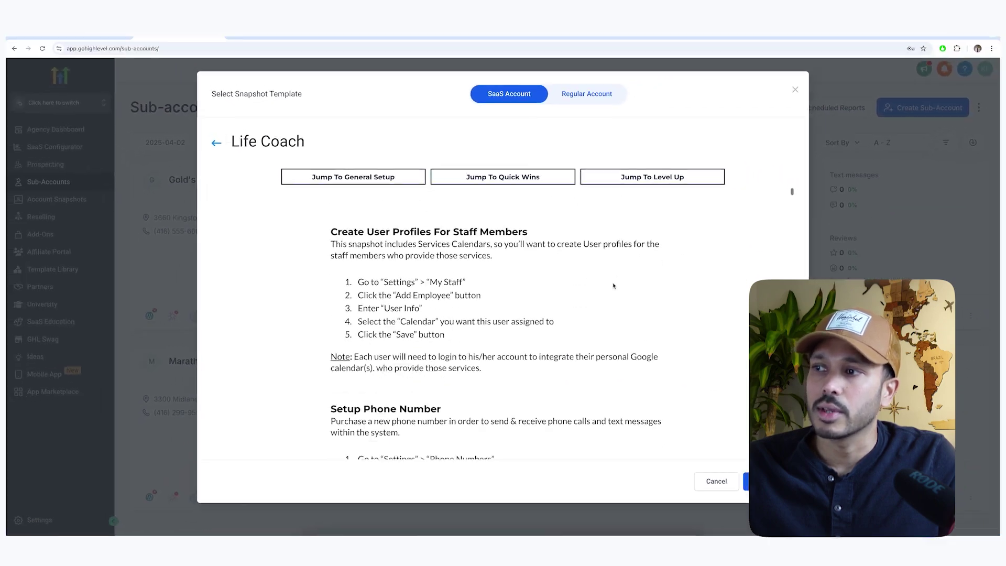
pyautogui.scroll(-20, 614, 286)
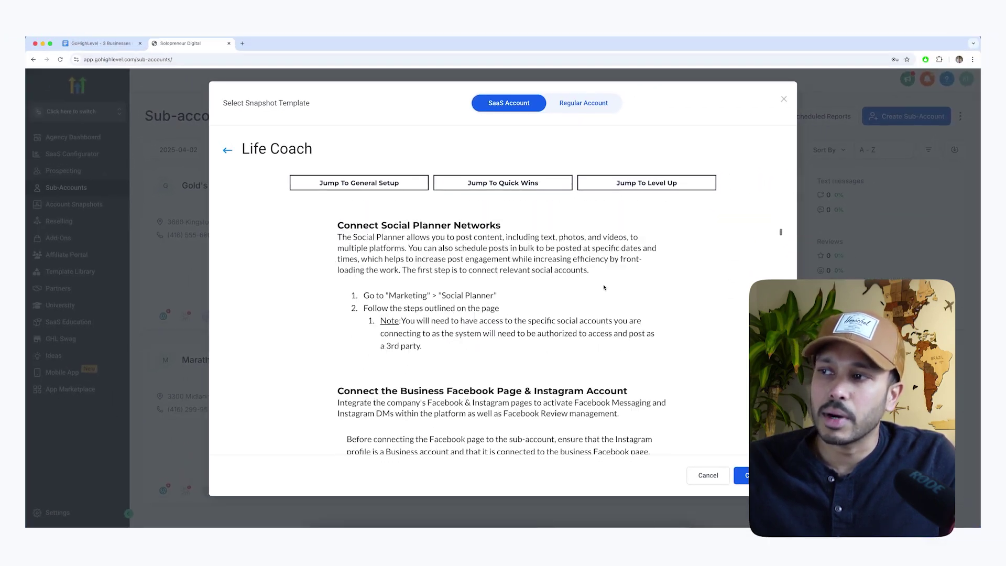
pyautogui.scroll(-15, 604, 287)
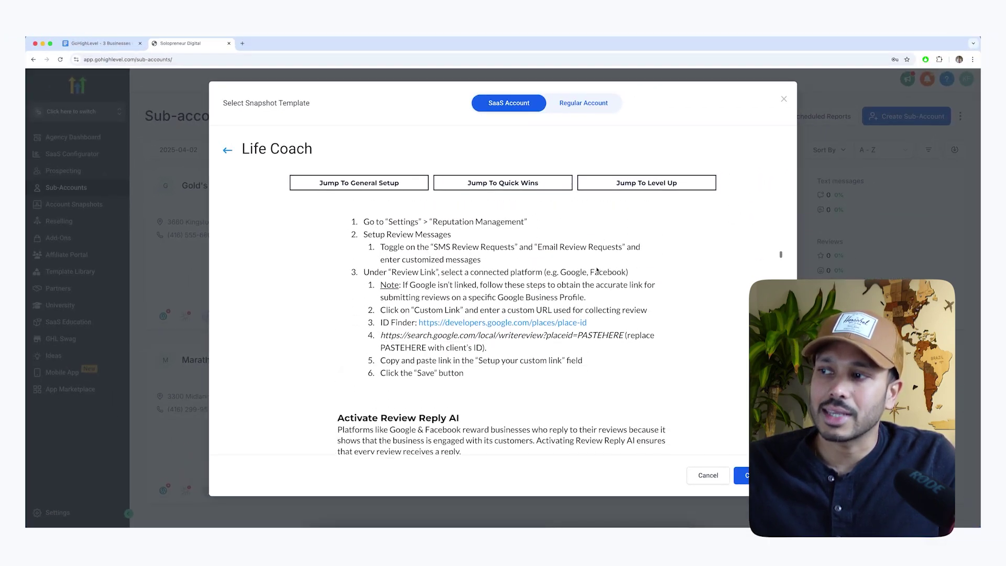
pyautogui.scroll(-10, 597, 270)
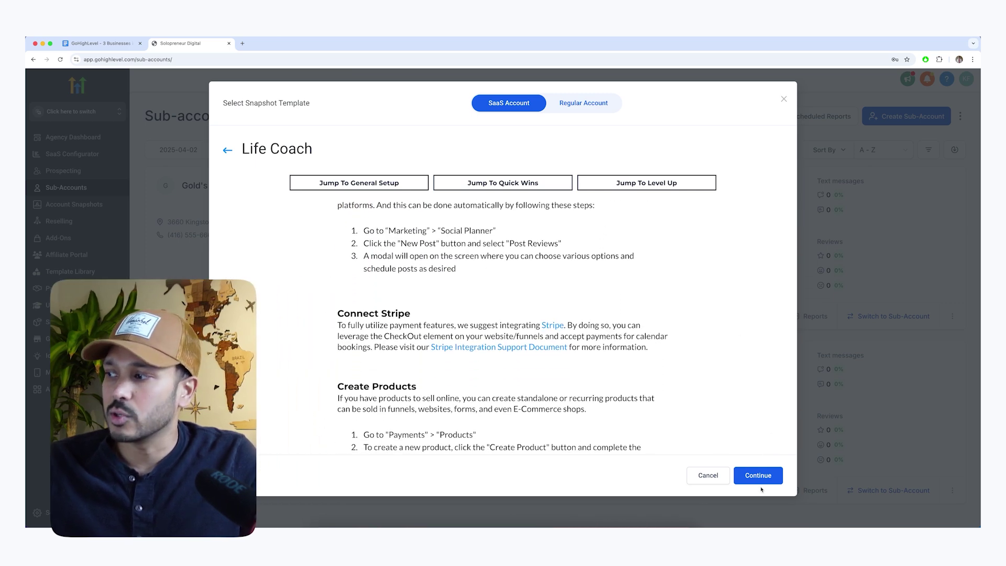
# Choose a regular (non-SaaS) Life Coach account and prefill from a 'life coach' business search
pyautogui.click(584, 103)
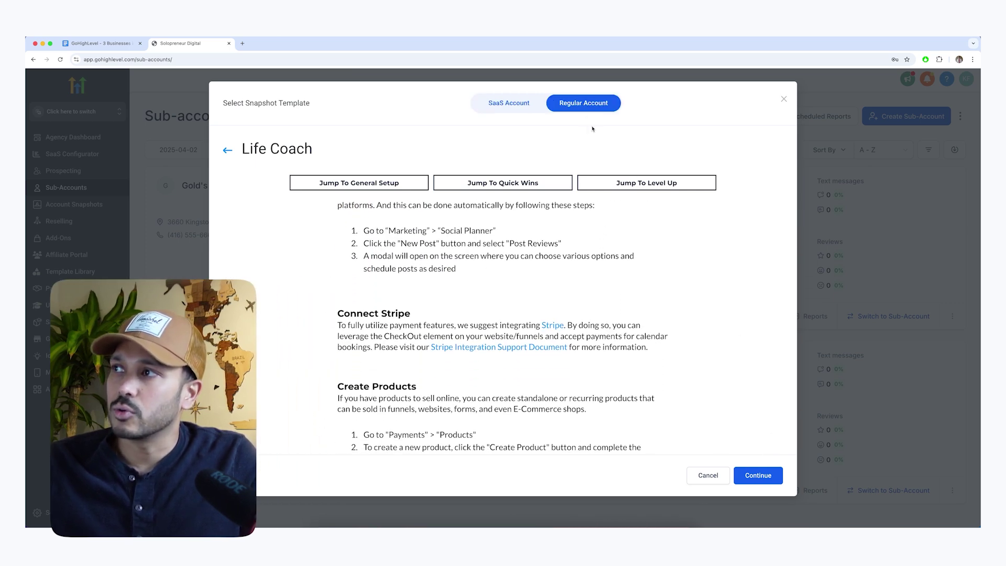
pyautogui.click(758, 475)
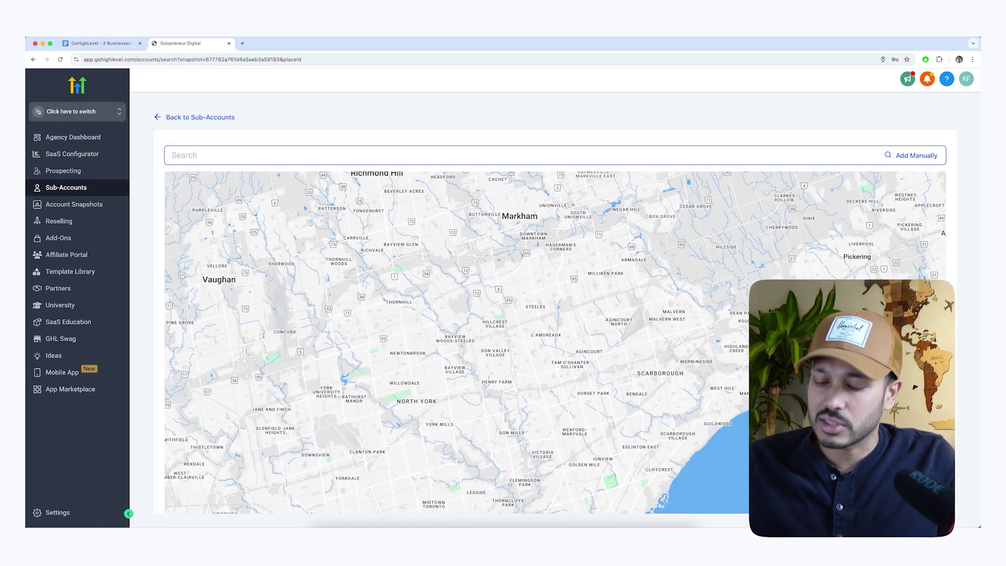
pyautogui.write('life coach')
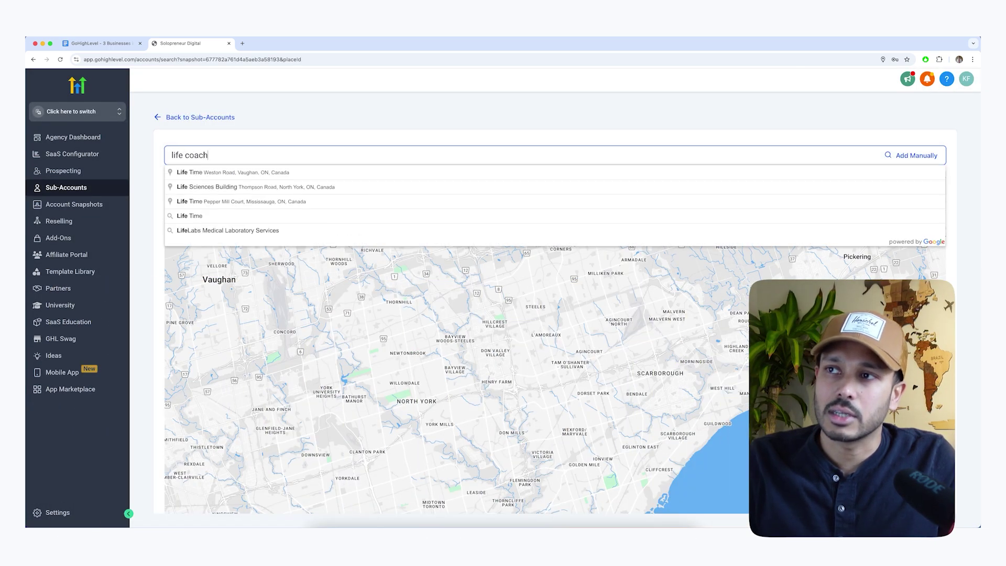
pyautogui.press('Return')
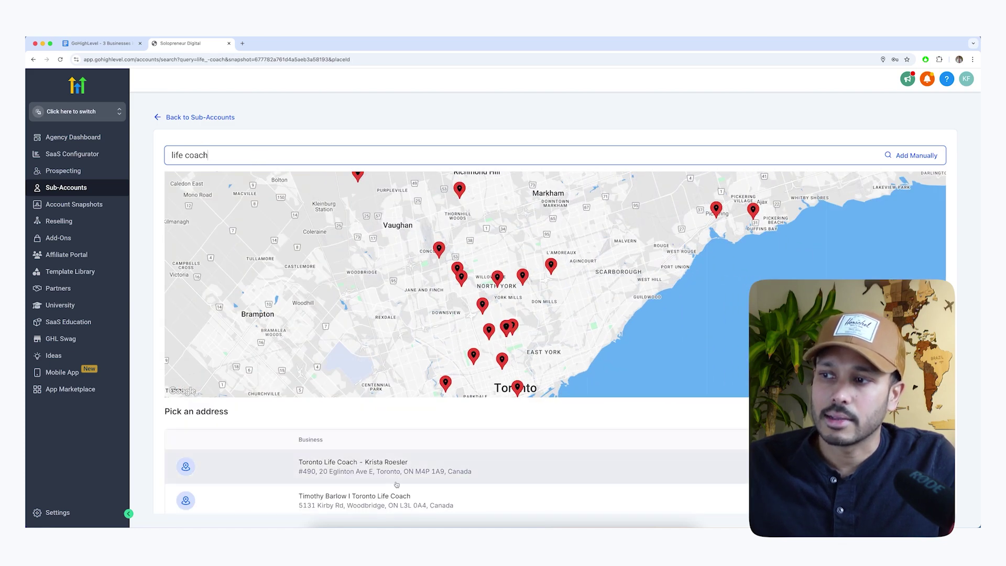
pyautogui.click(431, 468)
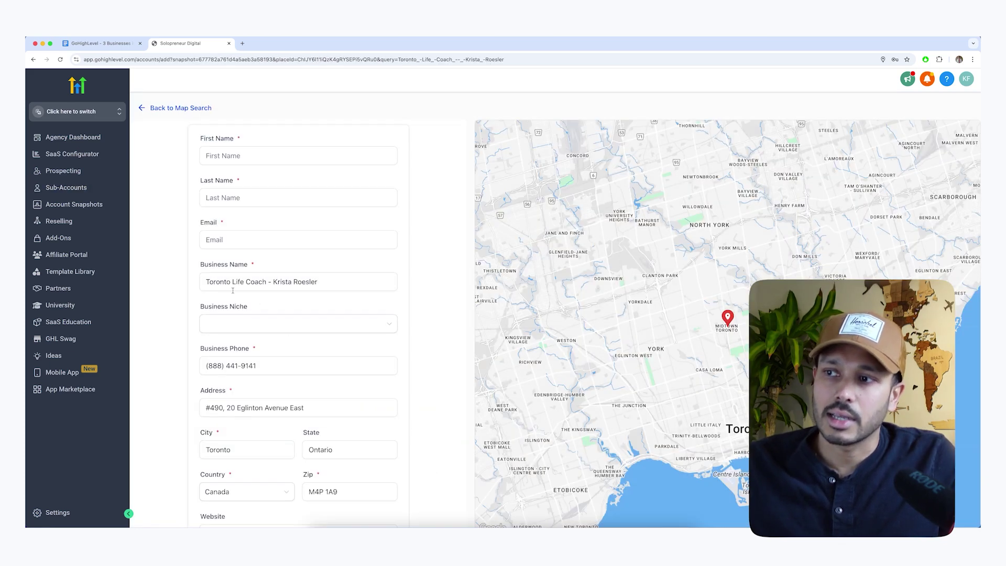
# Abandon the prefilled business form and switch to adding the sub-account manually
pyautogui.scroll(-3, 283, 377)
pyautogui.scroll(3, 325, 372)
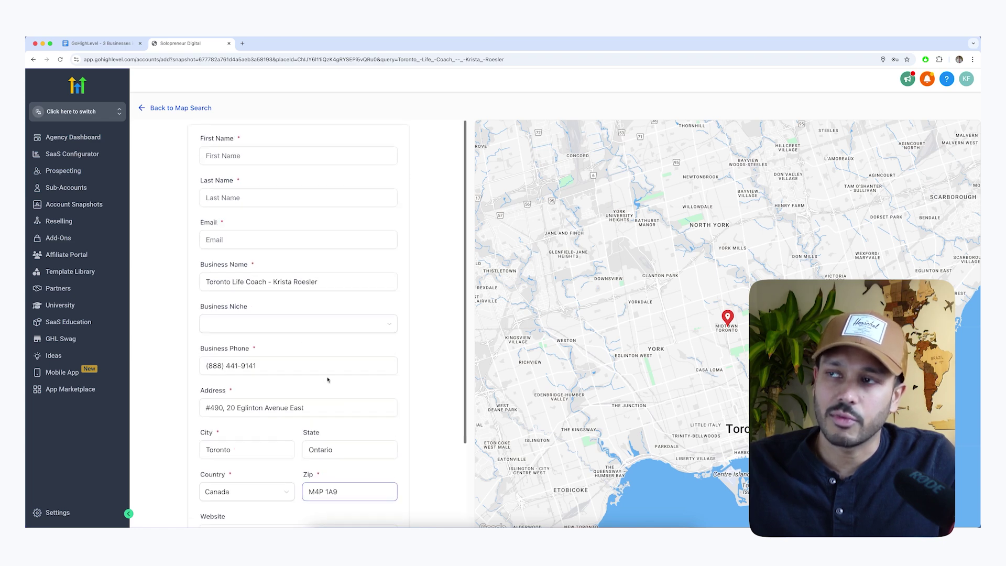
pyautogui.click(335, 287)
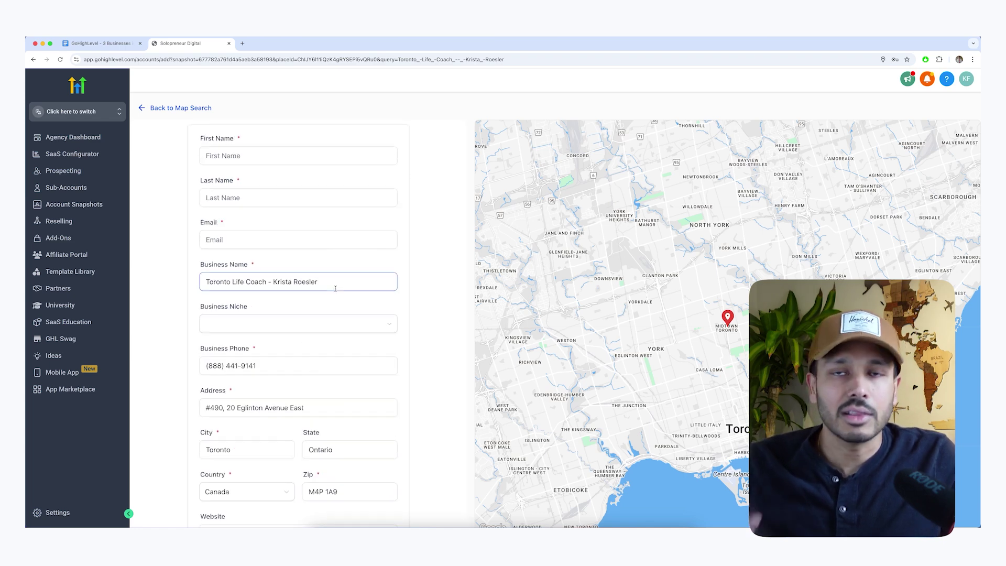
pyautogui.click(298, 239)
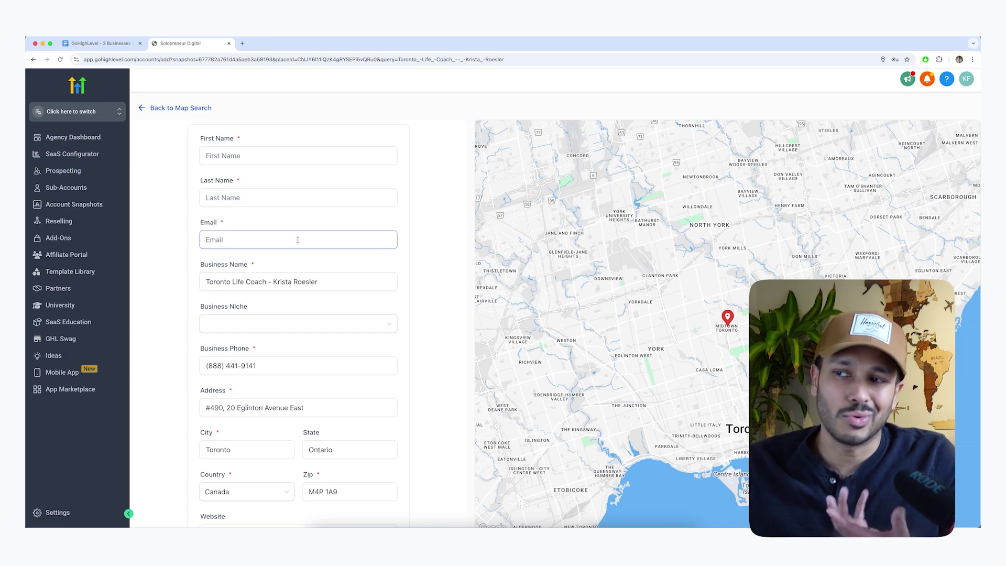
pyautogui.click(181, 107)
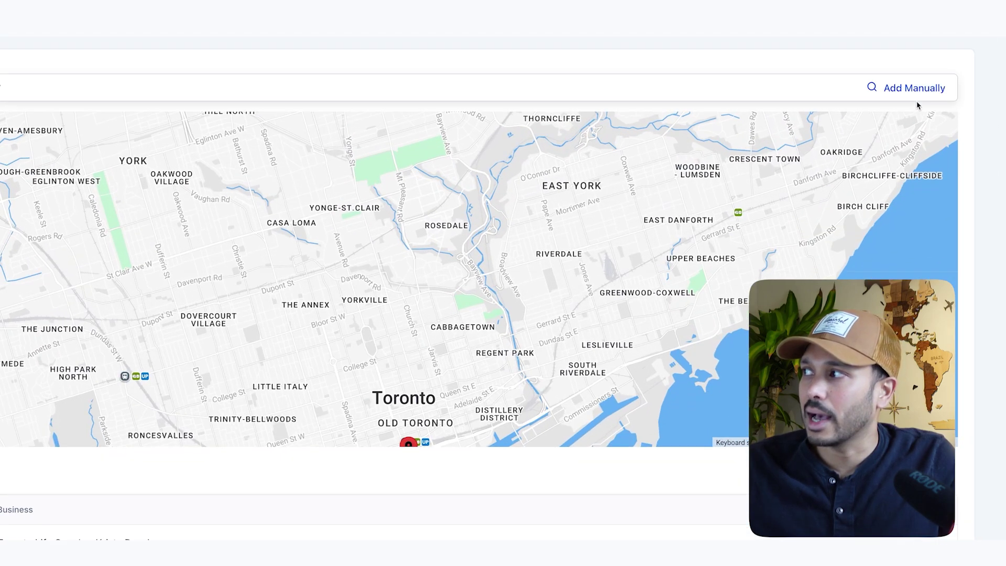
pyautogui.click(914, 88)
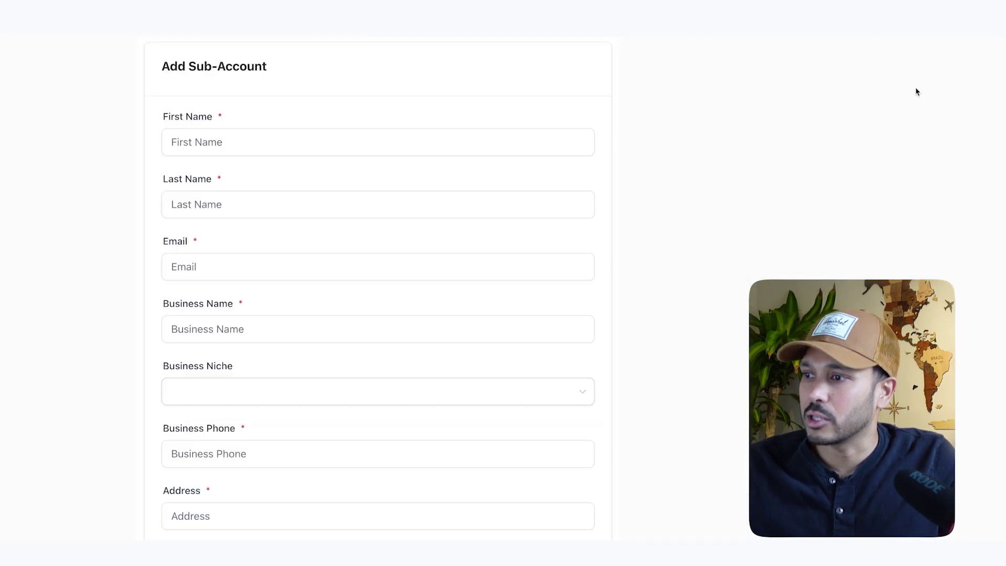
# Enter the owner's first name, last name and email, and business name 'Life works coaching'
pyautogui.click(466, 195)
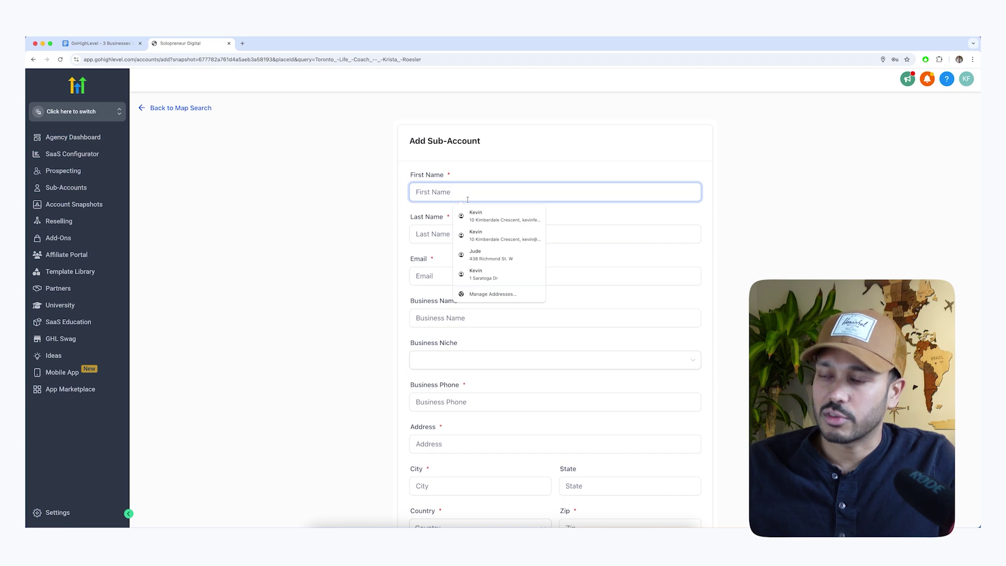
pyautogui.write('exampl')
pyautogui.press('Tab')
pyautogui.write('examples')
pyautogui.press('Tab')
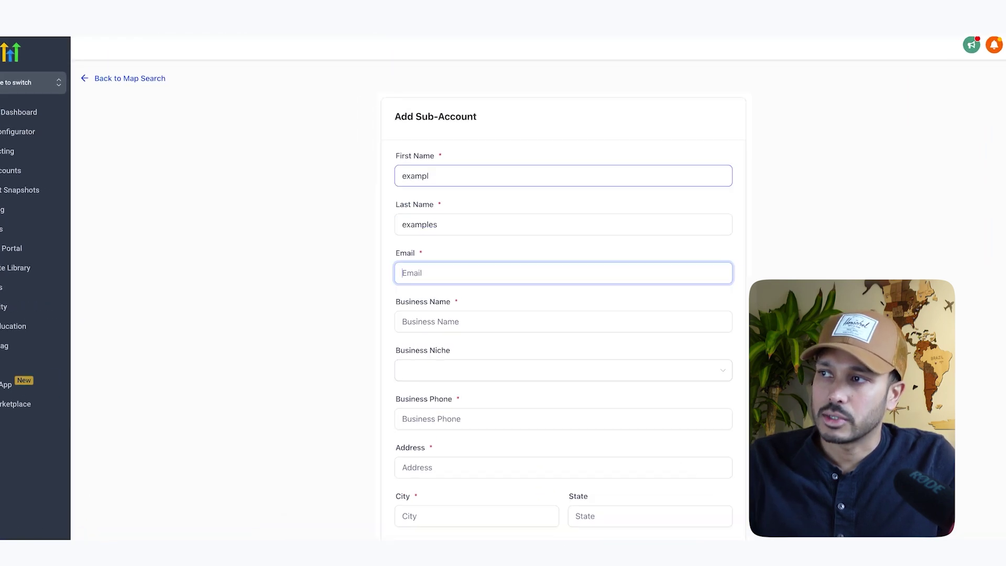
pyautogui.write('exampl')
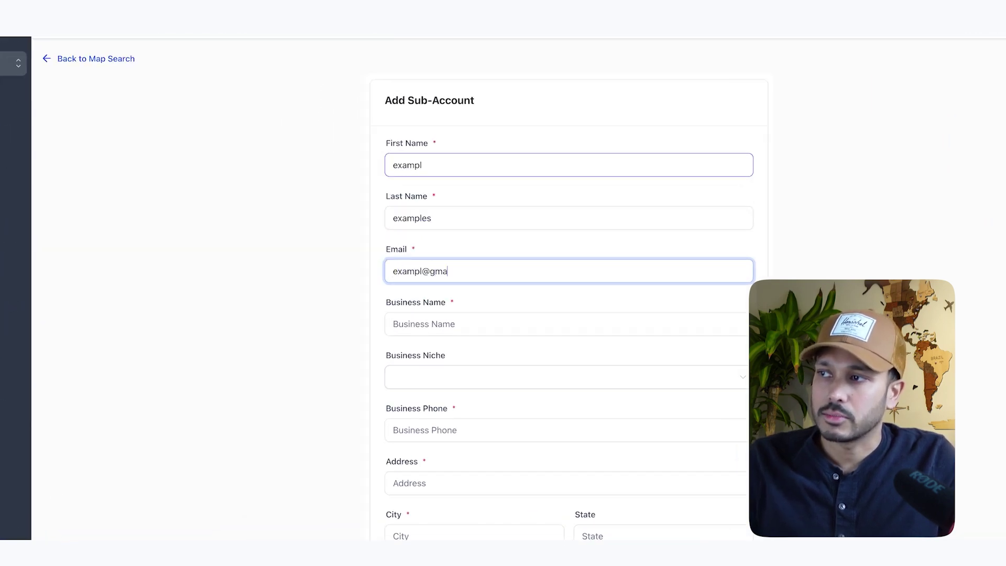
pyautogui.click(393, 324)
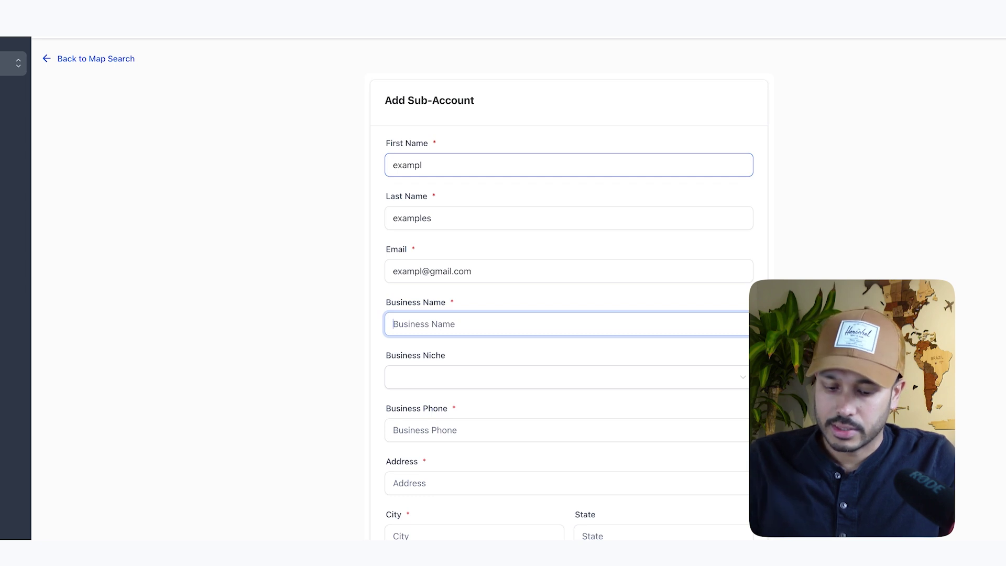
pyautogui.write('Life works coaching')
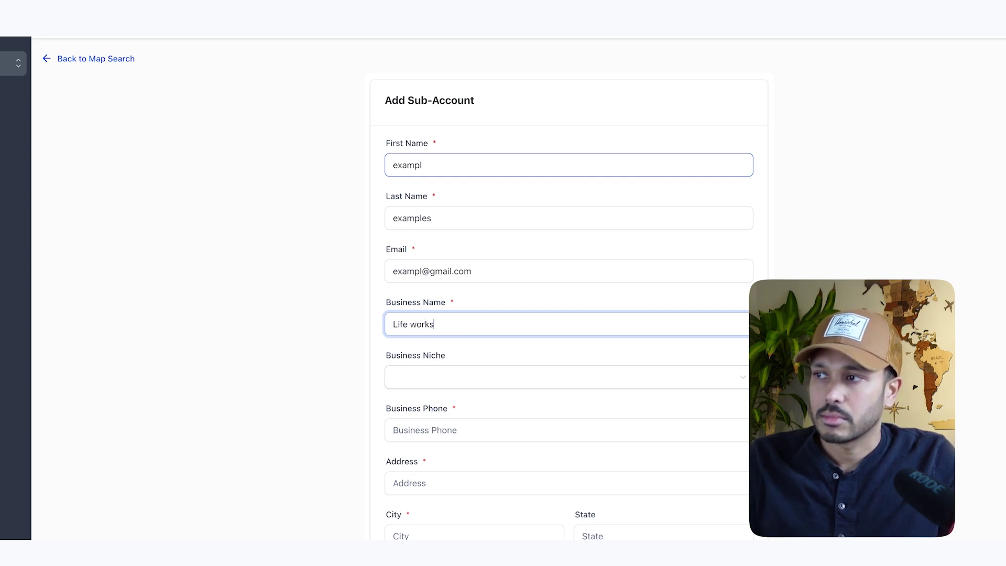
# Enter the business phone and address: 1 Times Square, New York, New York, United States, zip 9103
pyautogui.click(467, 430)
pyautogui.write('4')
pyautogui.scroll(-3, 467, 430)
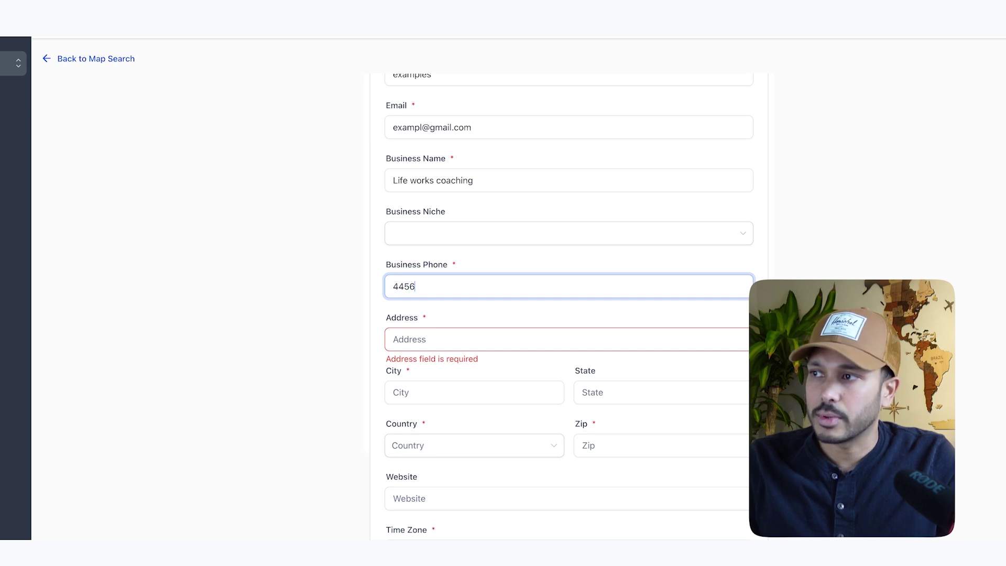
pyautogui.write('1 time')
pyautogui.write(' swquare')
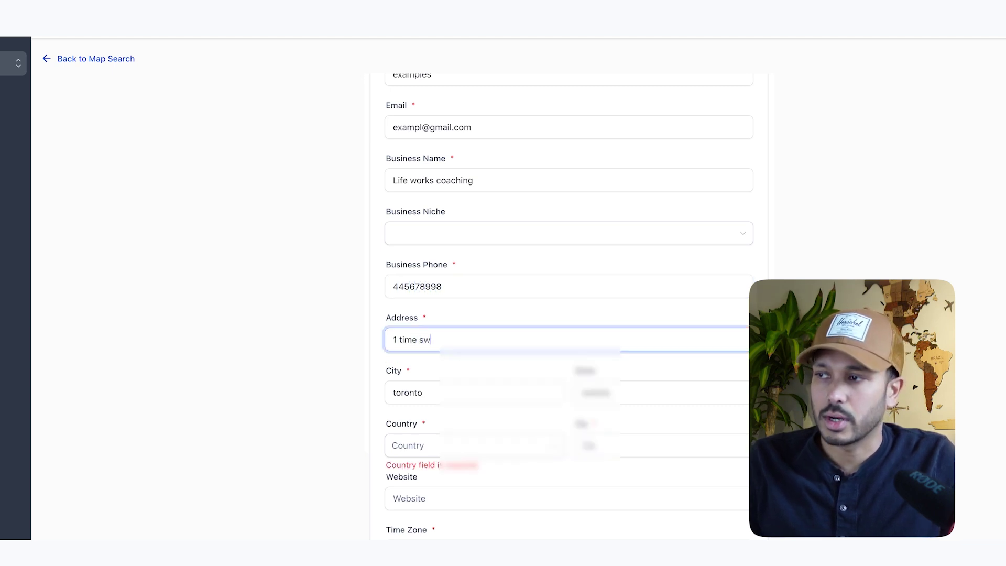
pyautogui.press('Tab')
pyautogui.write('new york')
pyautogui.press('Tab')
pyautogui.write('new york')
pyautogui.press('Tab')
pyautogui.write('united')
pyautogui.press('Tab')
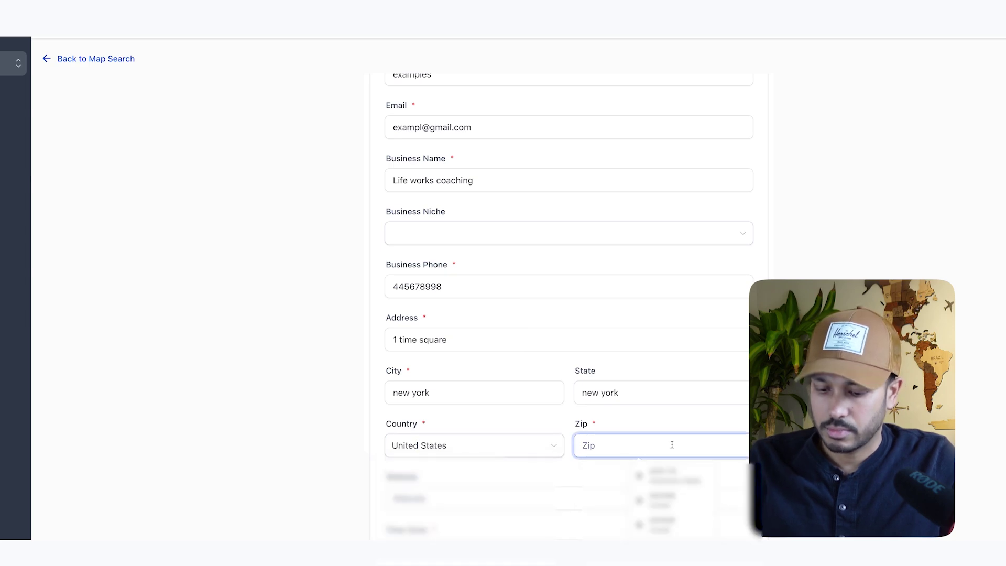
pyautogui.write('91039')
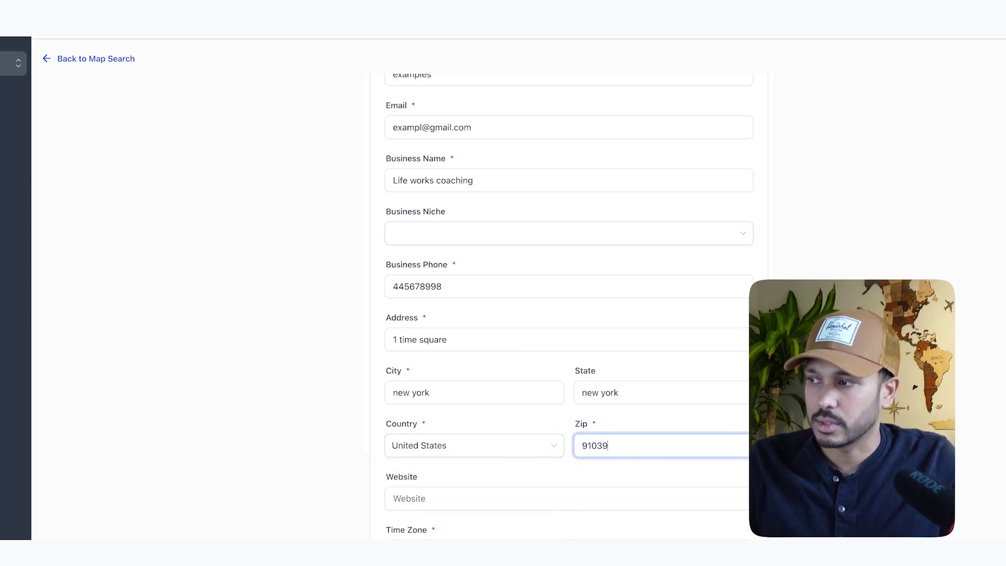
# Set the time zone to US/Eastern and create the sub-account
pyautogui.scroll(-1, 569, 314)
pyautogui.click(472, 514)
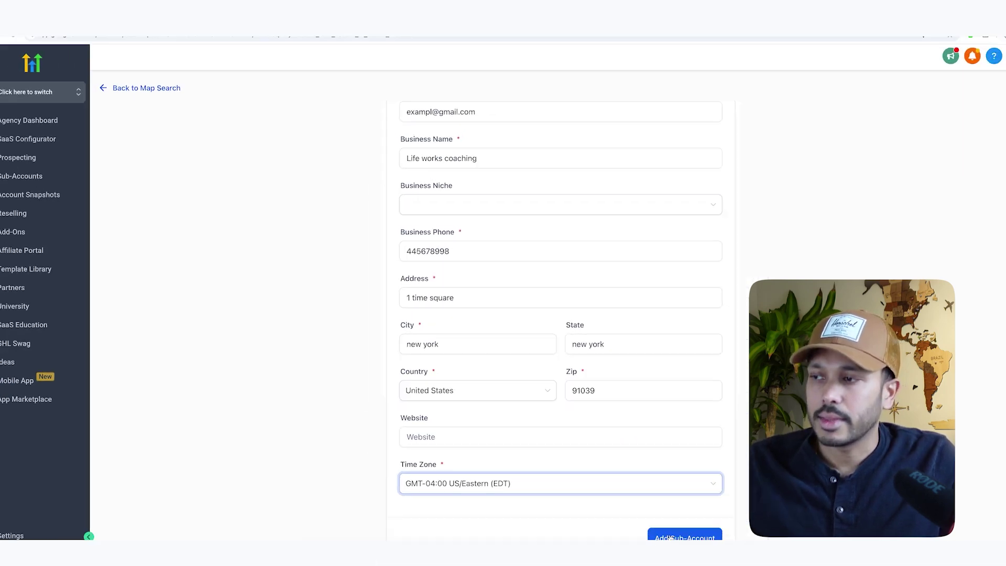
pyautogui.click(672, 538)
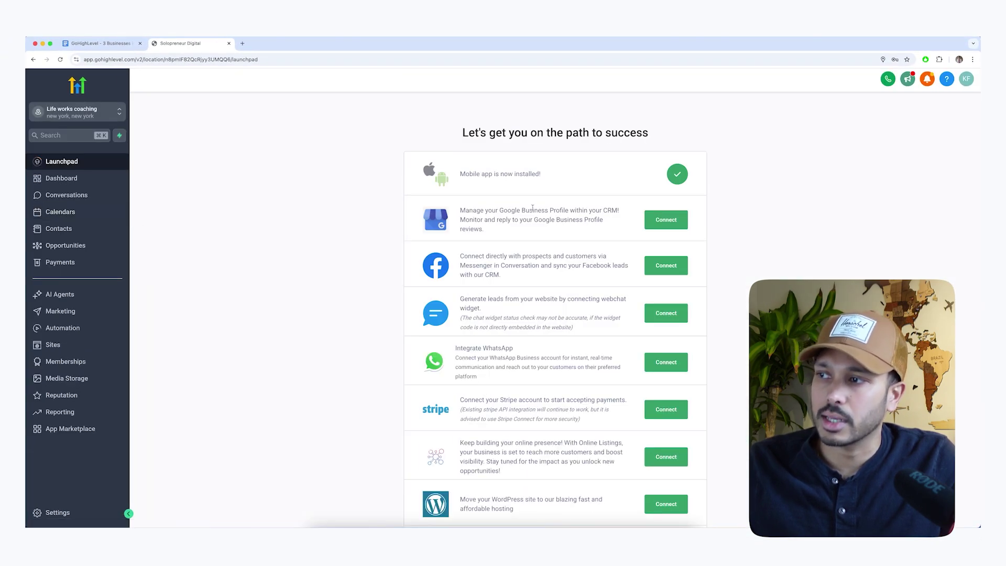
# Scroll the Launchpad checklist, then open the empty Conversations inbox
pyautogui.scroll(-1, 540, 211)
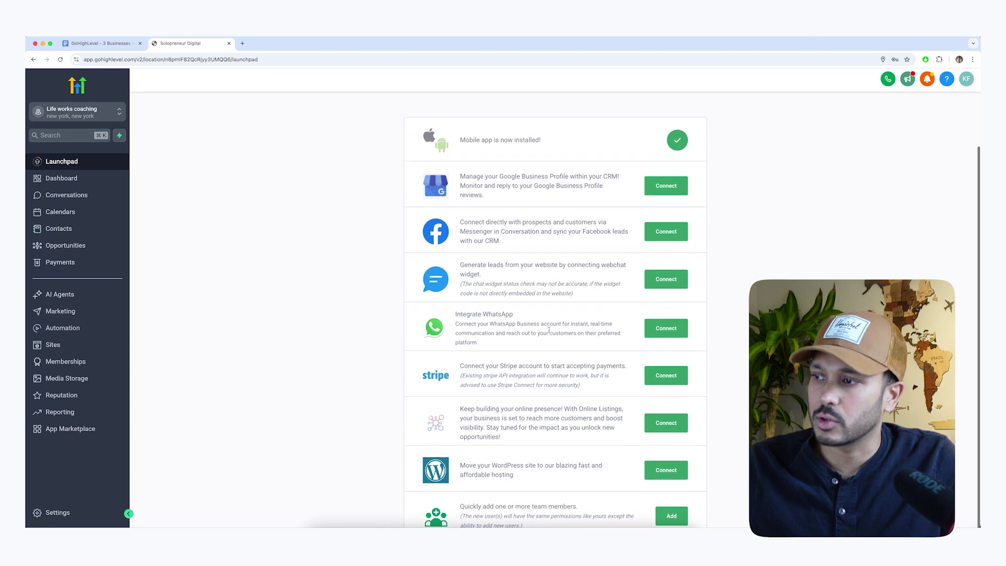
pyautogui.click(61, 202)
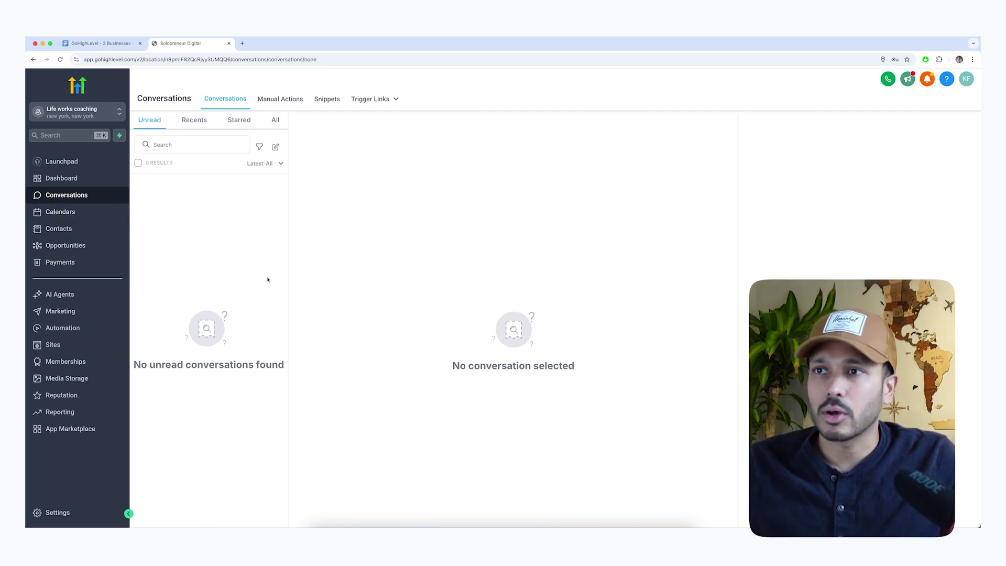
# Visit Calendars, Contacts, Opportunities and Payments invoices, ending on the AI Agents page
pyautogui.click(59, 212)
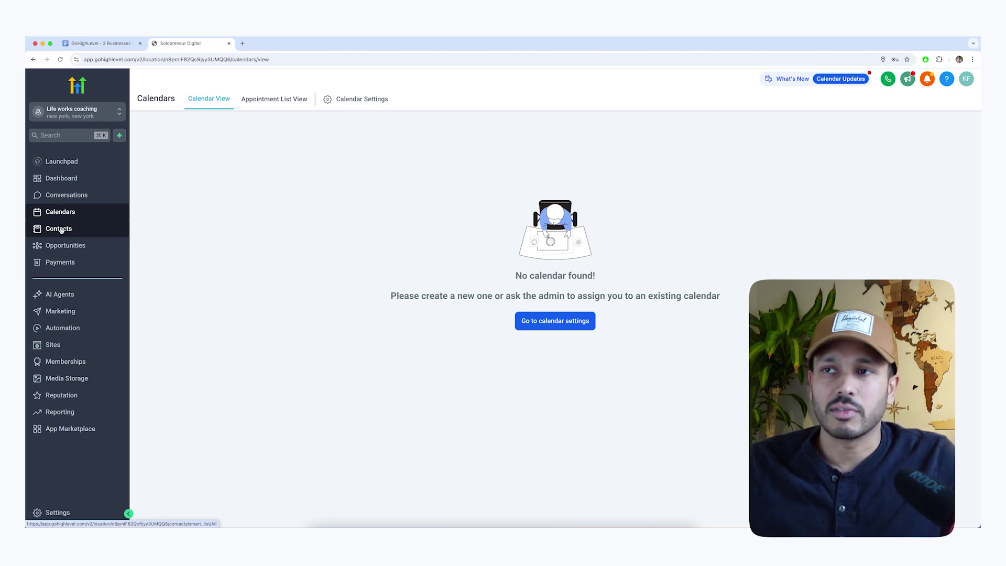
pyautogui.click(61, 229)
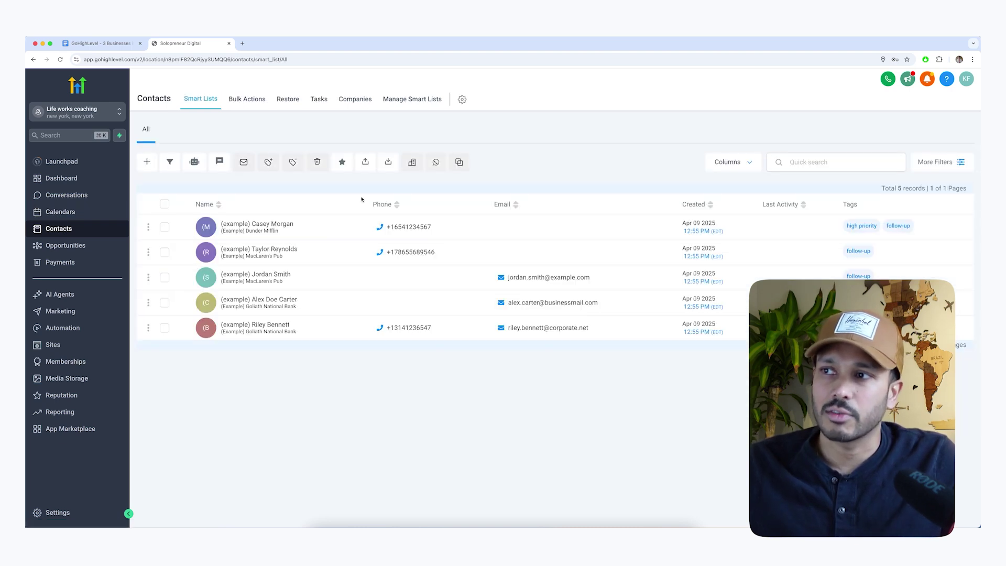
pyautogui.click(61, 246)
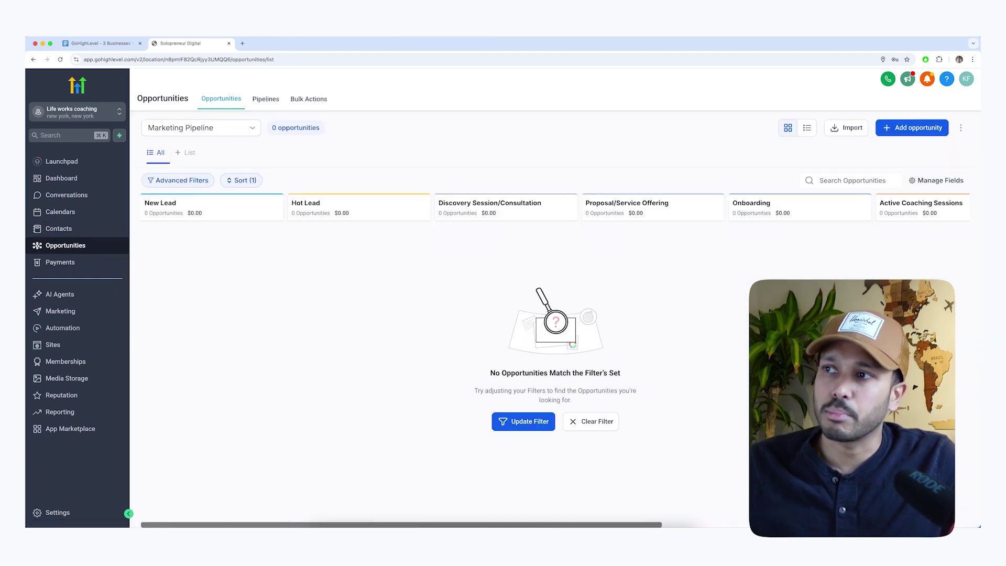
pyautogui.click(60, 262)
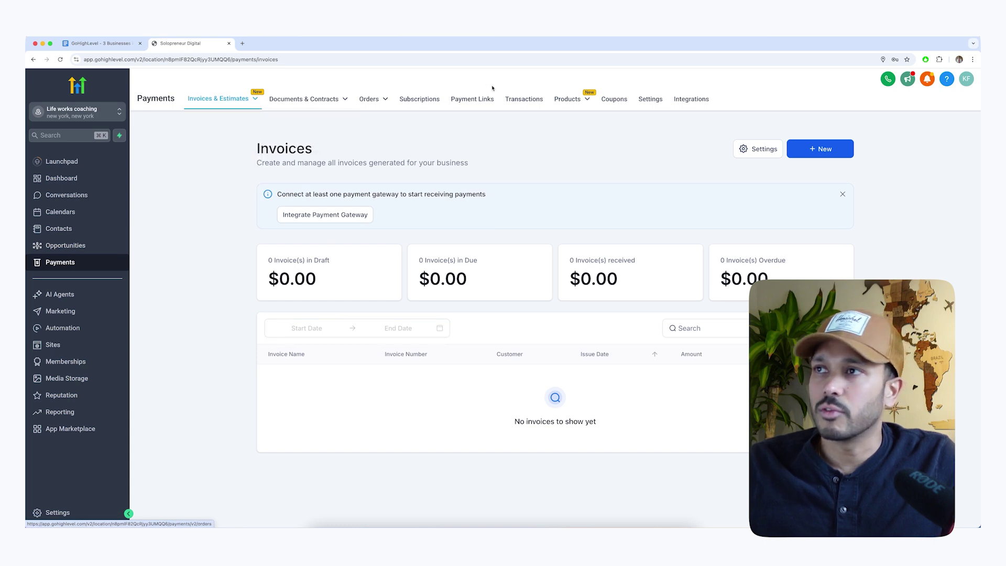
pyautogui.moveTo(294, 101)
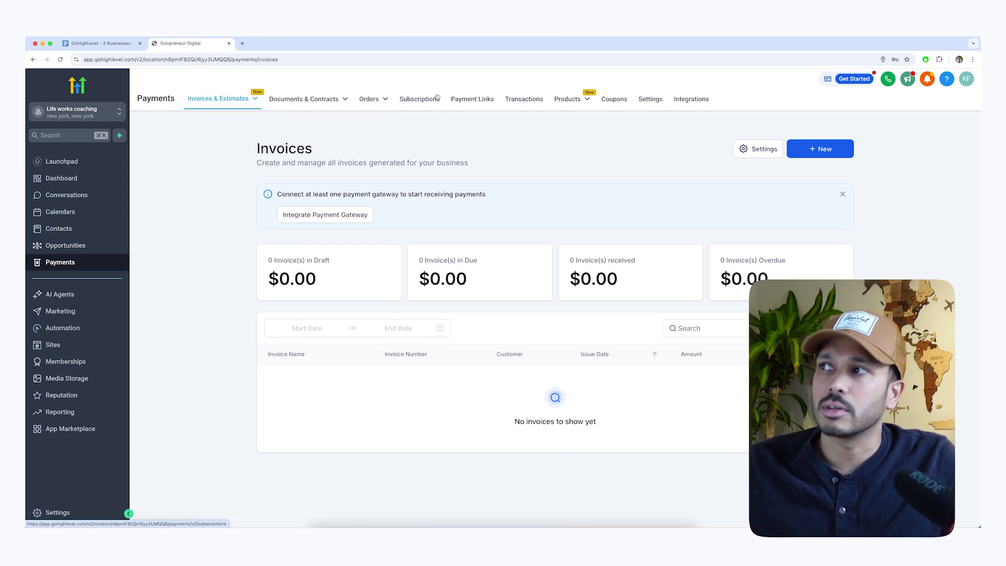
pyautogui.moveTo(577, 99)
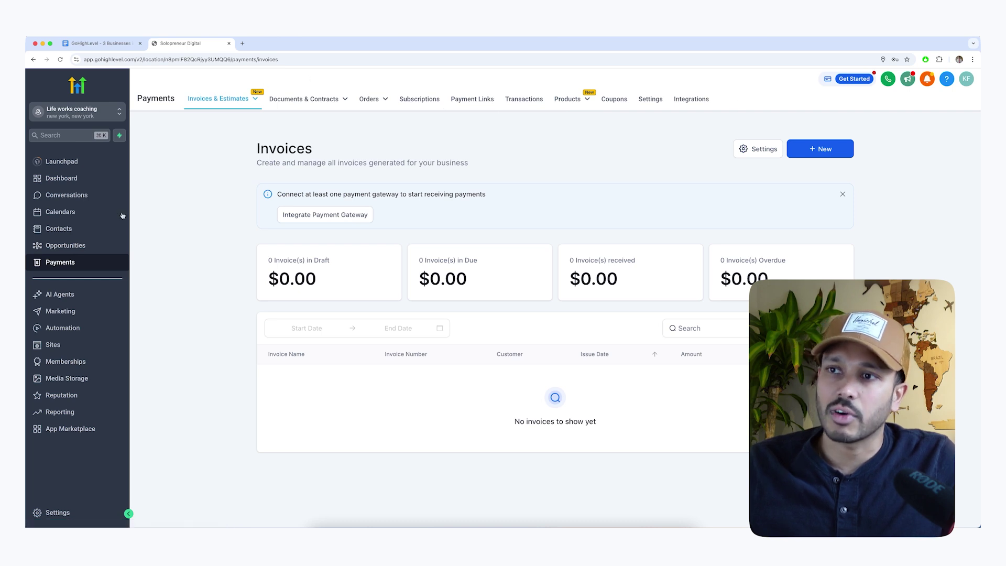
pyautogui.click(60, 295)
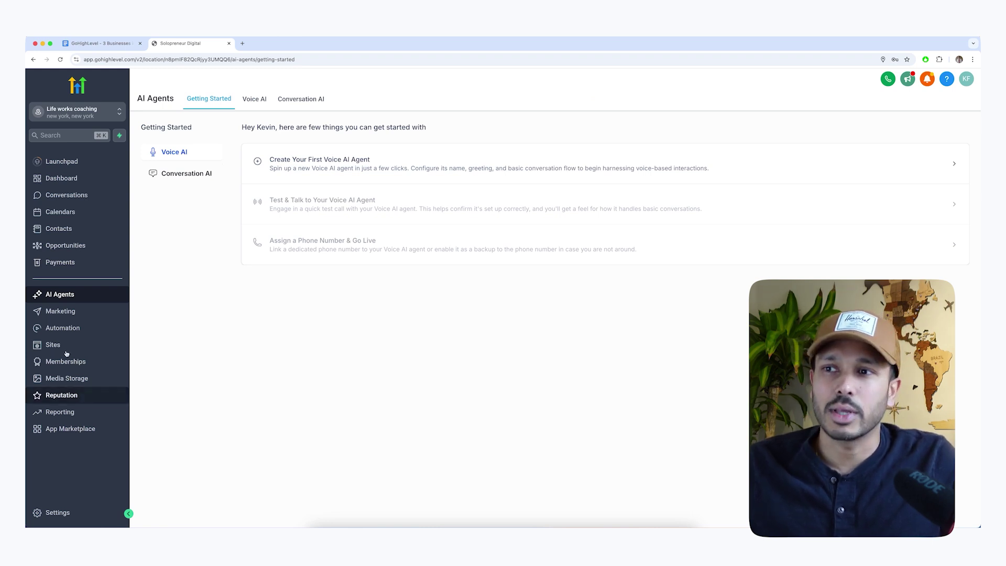
# Open the Marketing social planner and look over its Emails and Trigger Links tabs
pyautogui.click(68, 311)
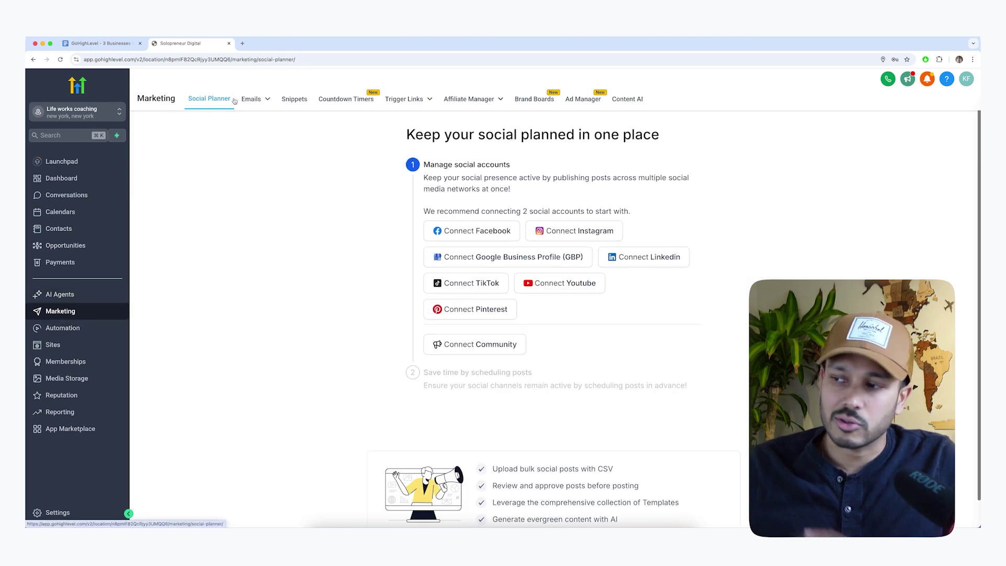
pyautogui.moveTo(255, 98)
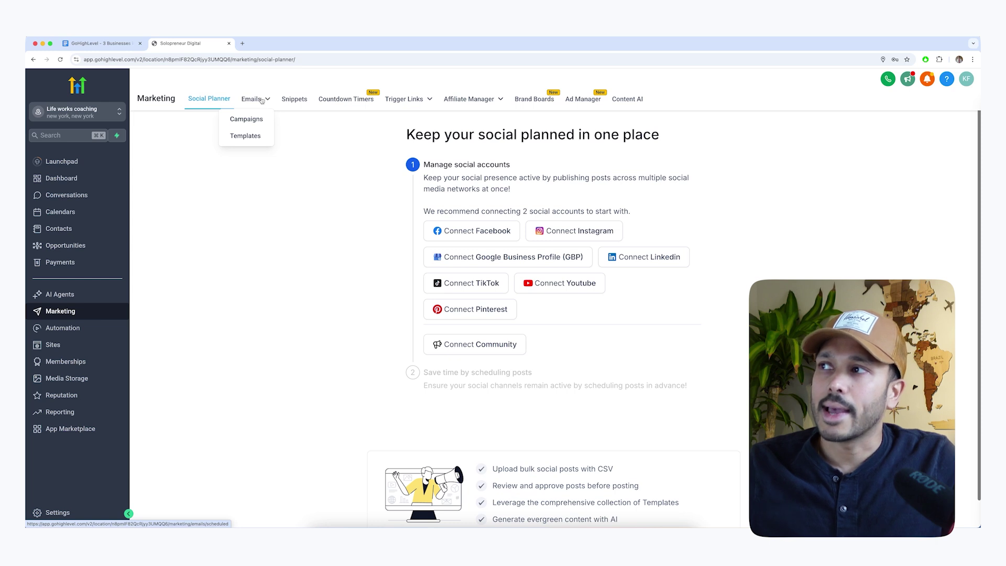
pyautogui.moveTo(430, 100)
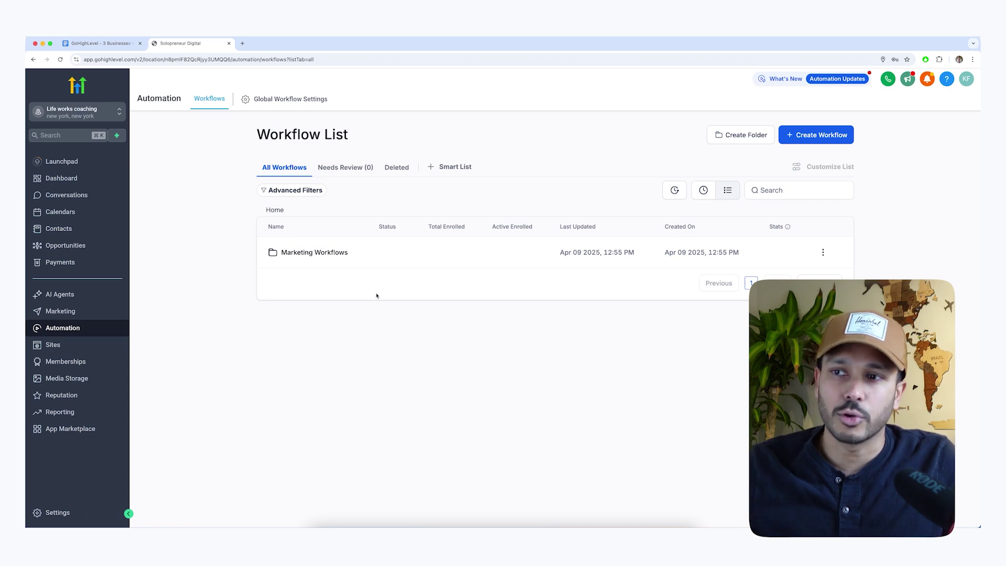
# Visit Sites funnels, Memberships client portal and Media Storage, ending on the Reputation overview
pyautogui.click(55, 344)
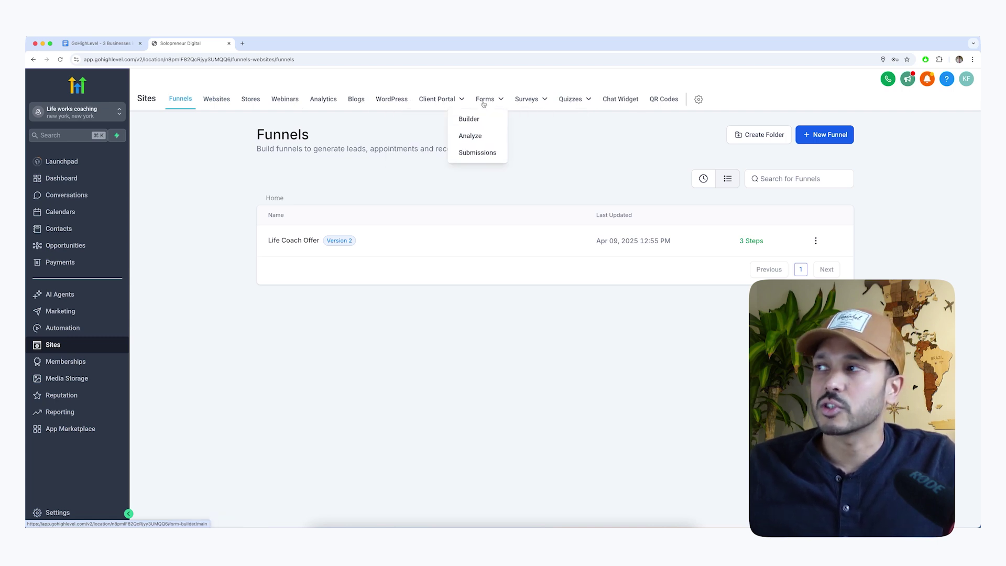
pyautogui.moveTo(589, 99)
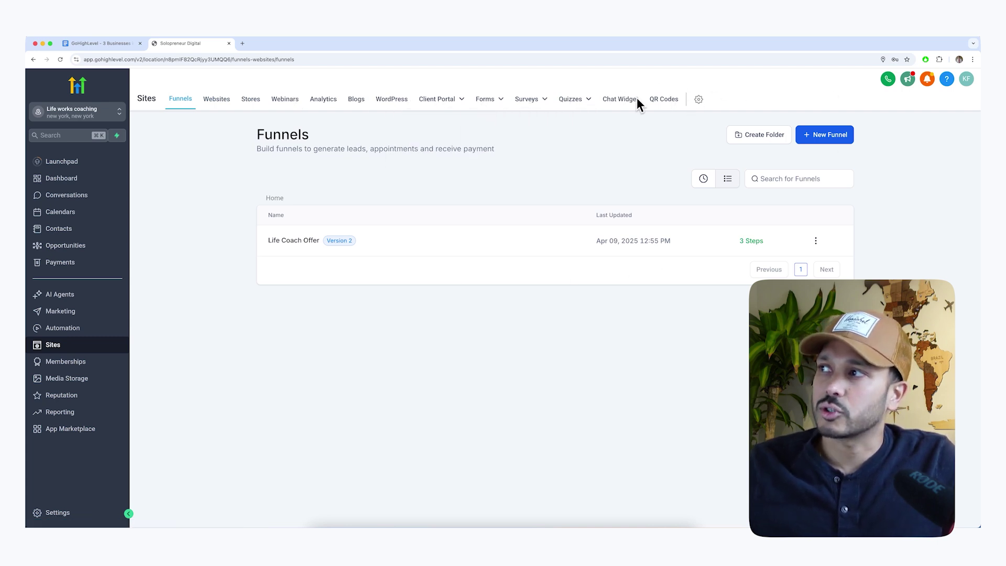
pyautogui.click(94, 366)
pyautogui.moveTo(213, 106)
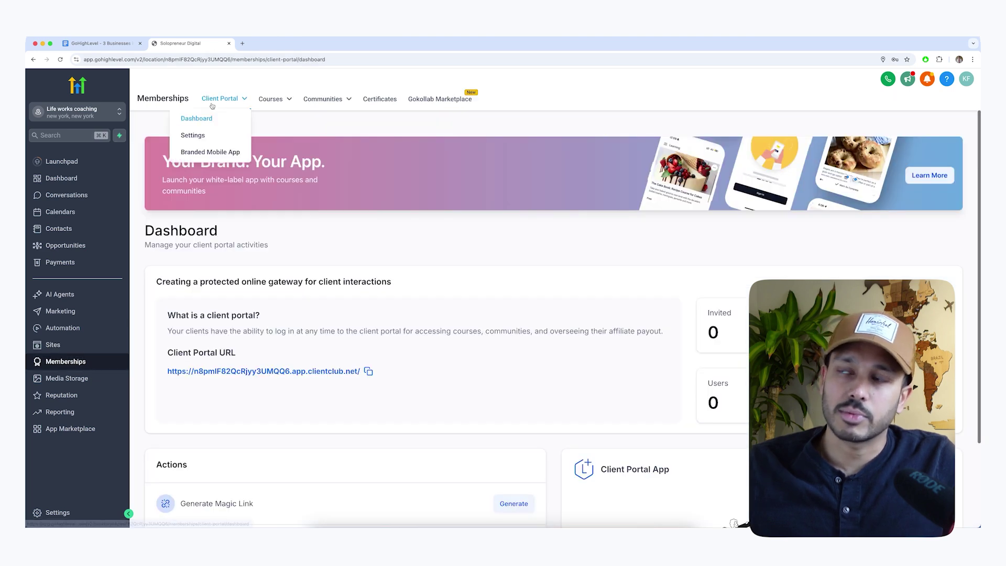
pyautogui.moveTo(274, 98)
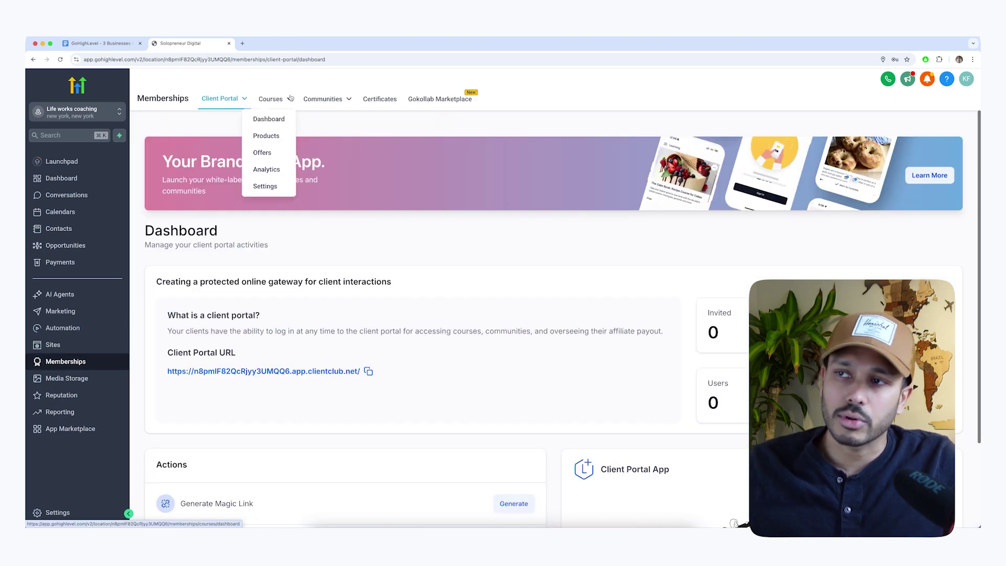
pyautogui.click(60, 379)
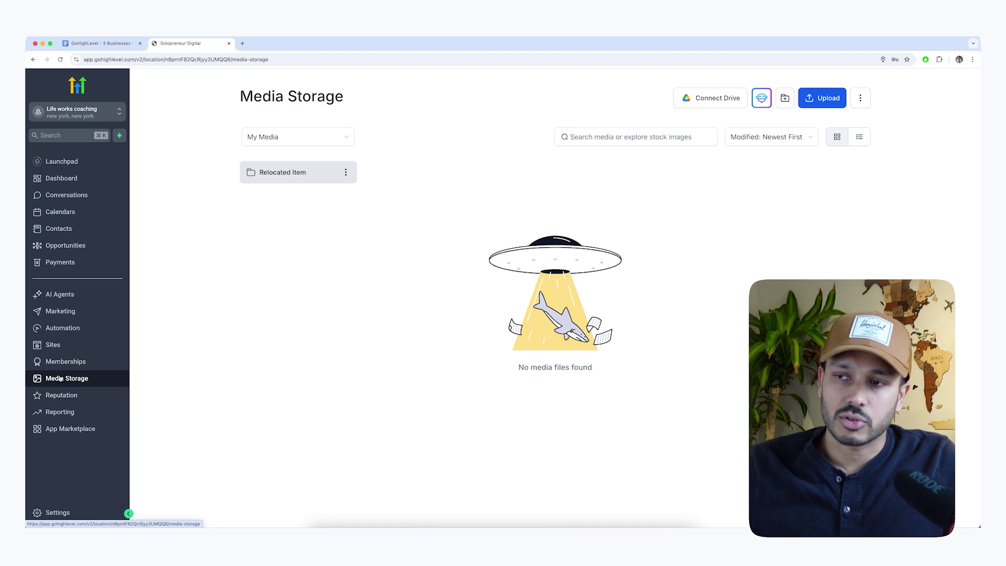
pyautogui.click(58, 401)
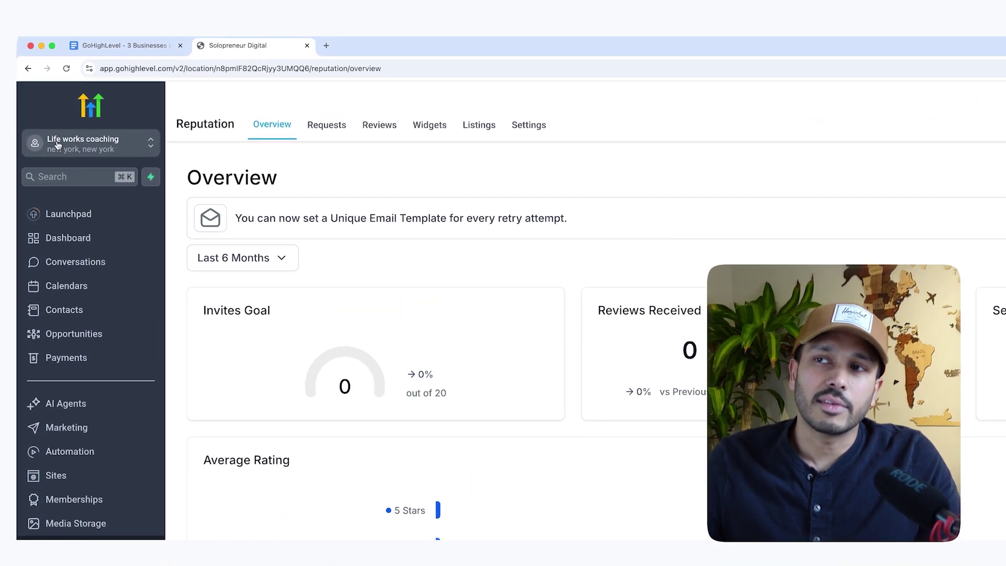
# Use the sidebar account switcher to go back to the Agency View
pyautogui.click(87, 129)
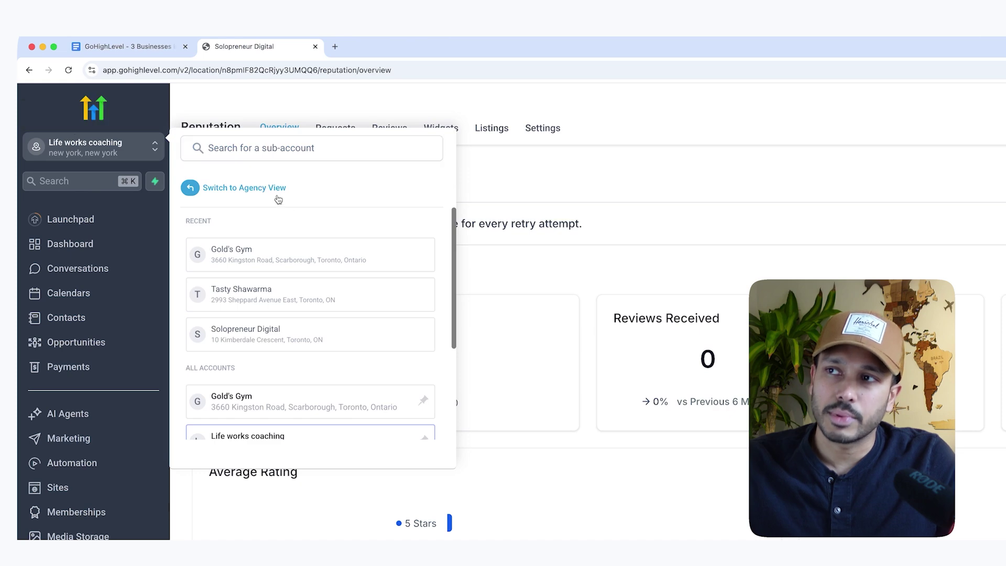
pyautogui.click(253, 188)
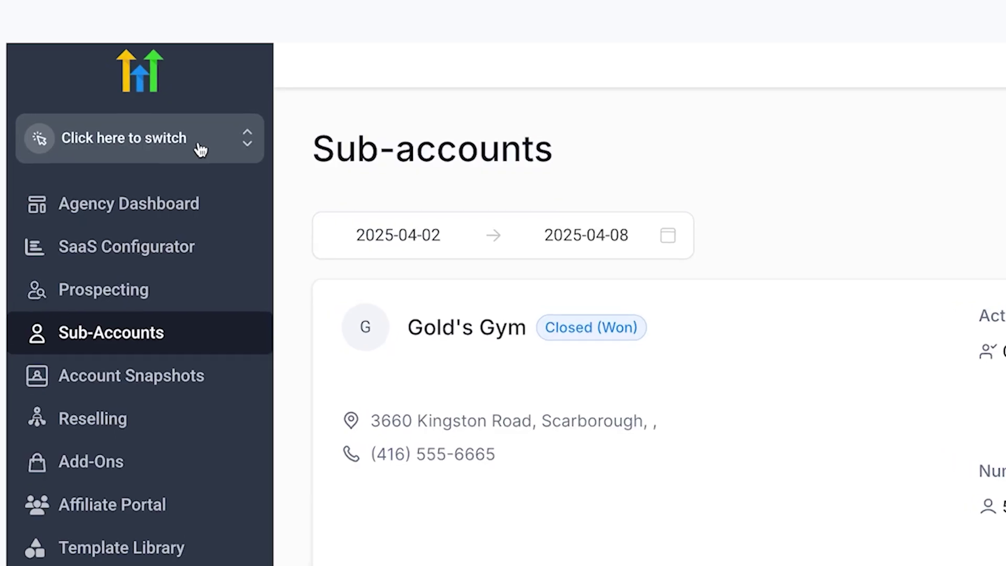
# Open the sub-account switcher and scroll through Solopreneur Digital, Tasty Shawarma, Gold's Gym and Marathon Cafe Scarborough
pyautogui.click(200, 148)
pyautogui.scroll(-1, 689, 506)
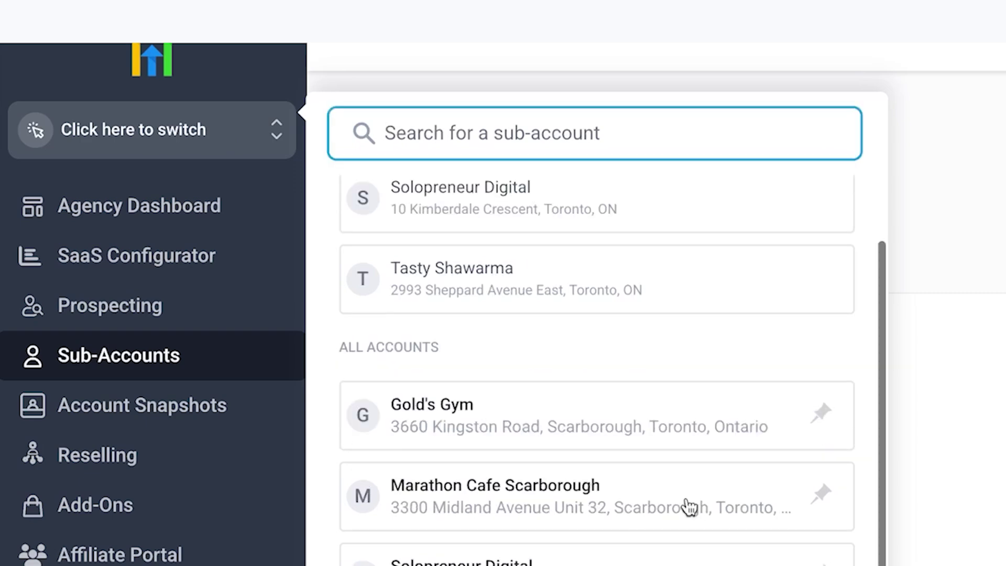